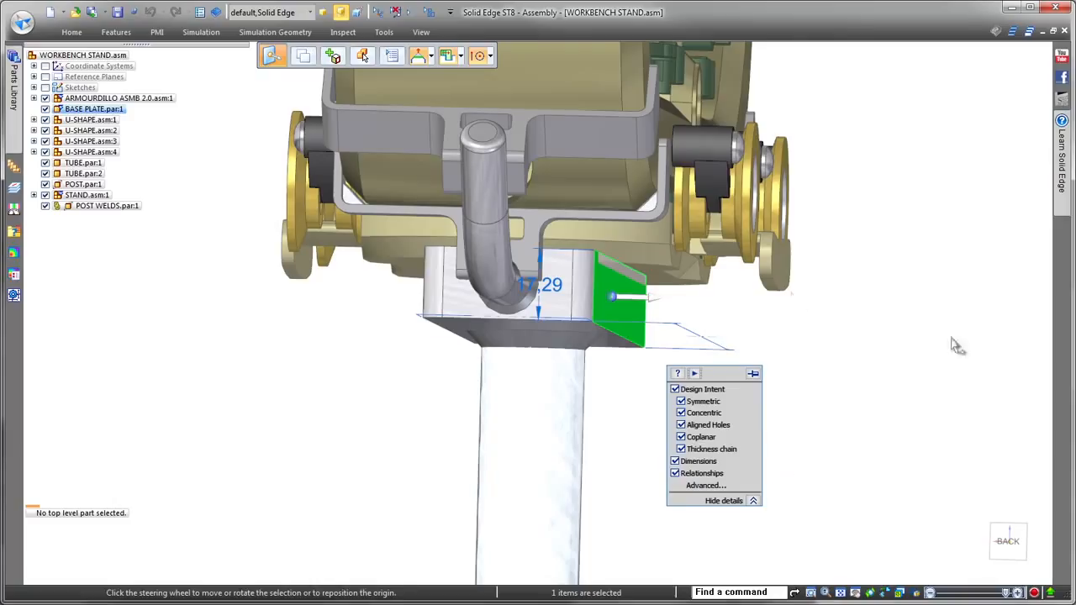
- Widen the base plate symmetrically by moving its long side face outward, and clear the selection
{"action": "left_click", "coordinate": [695, 320]}
{"action": "left_click", "coordinate": [669, 298]}
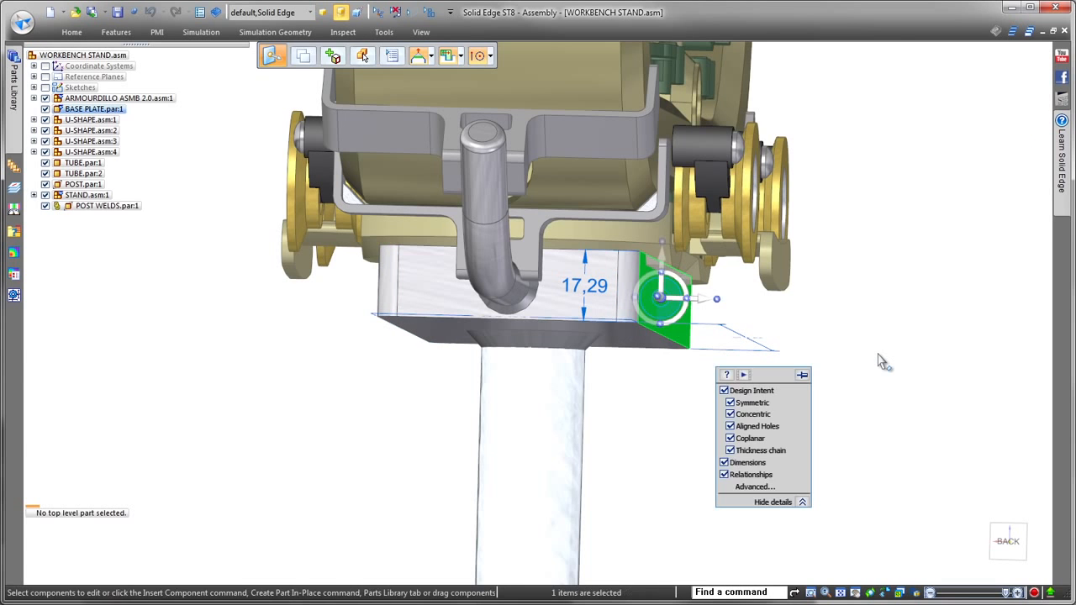
{"action": "key", "text": "Escape"}
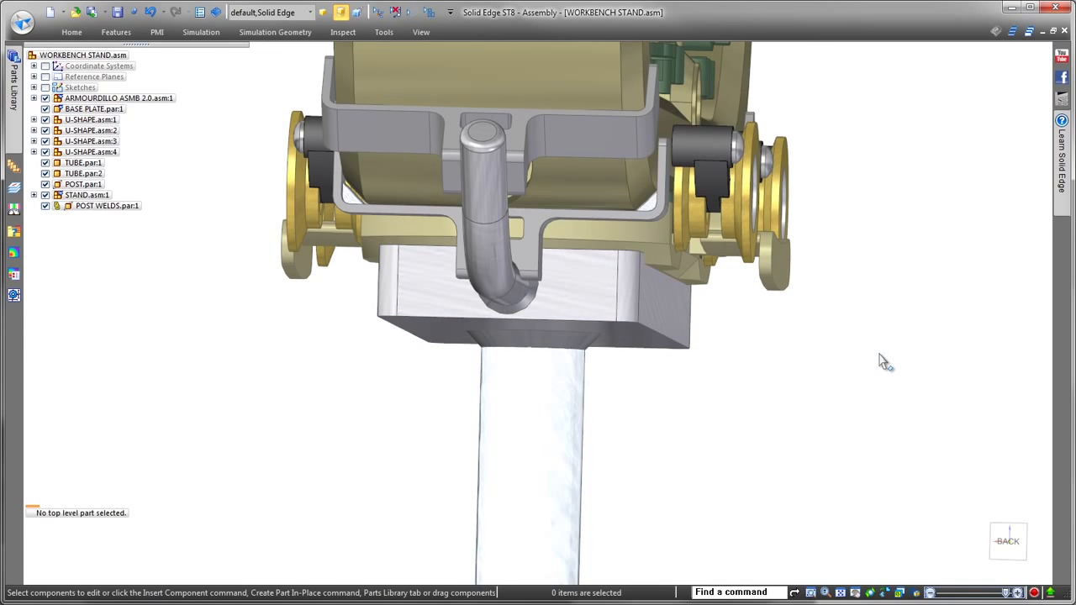
- Open BASE PLATE.par for in-place editing and view its top with the ARMOURDILLO ASMB 2.0 subassembly hidden
{"action": "middle_click_drag", "start_coordinate": [882, 361], "coordinate": [838, 384]}
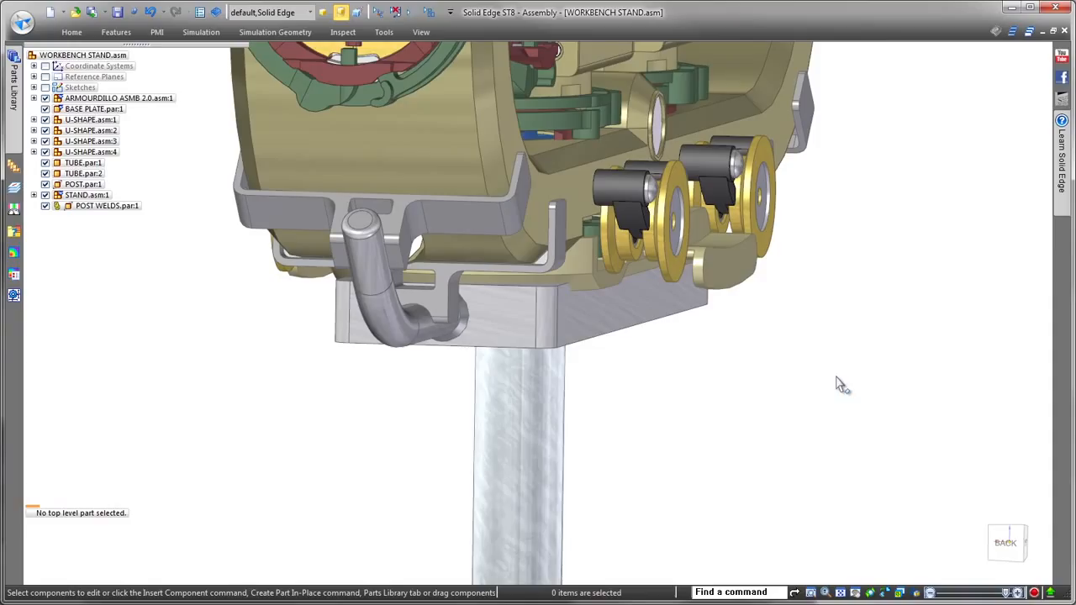
{"action": "left_click", "coordinate": [665, 315]}
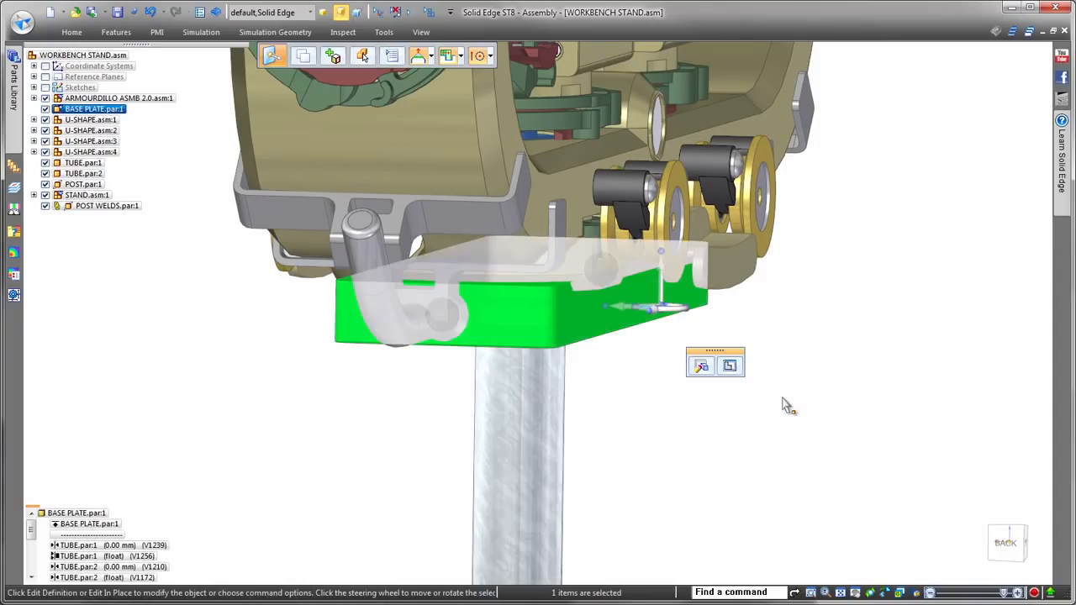
{"action": "left_click", "coordinate": [729, 366]}
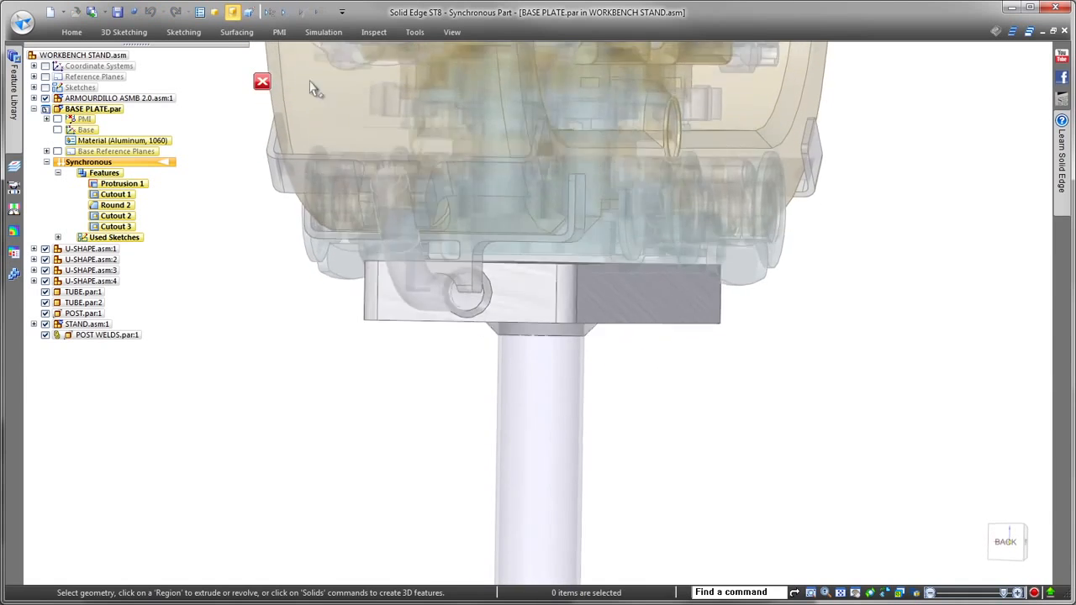
{"action": "left_click", "coordinate": [46, 99]}
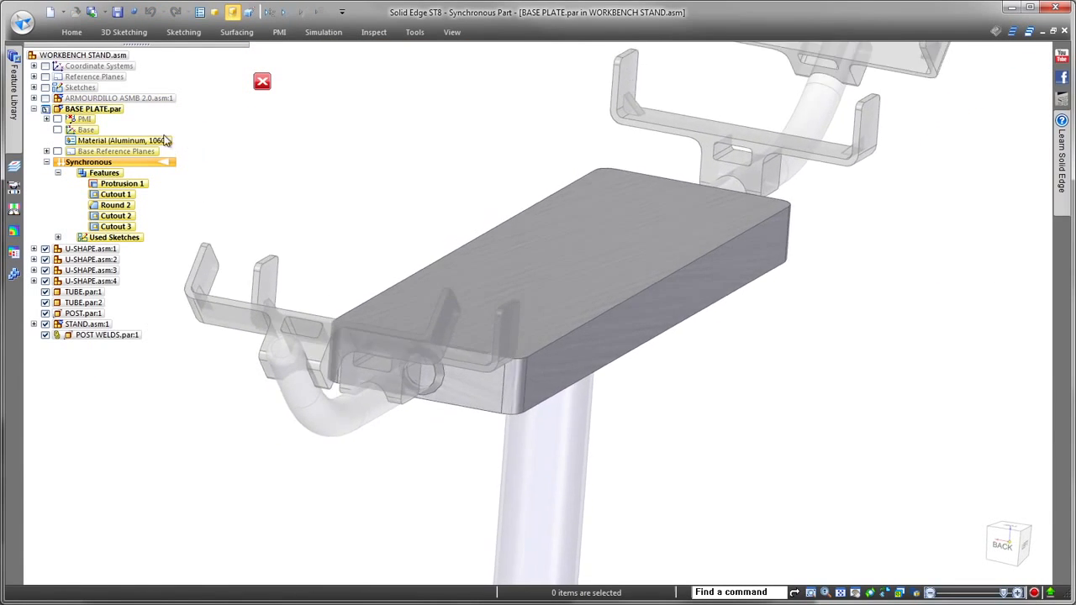
- Subtract the robot body resting on the base plate from the plate with the boolean Subtract command
{"action": "left_click", "coordinate": [72, 32]}
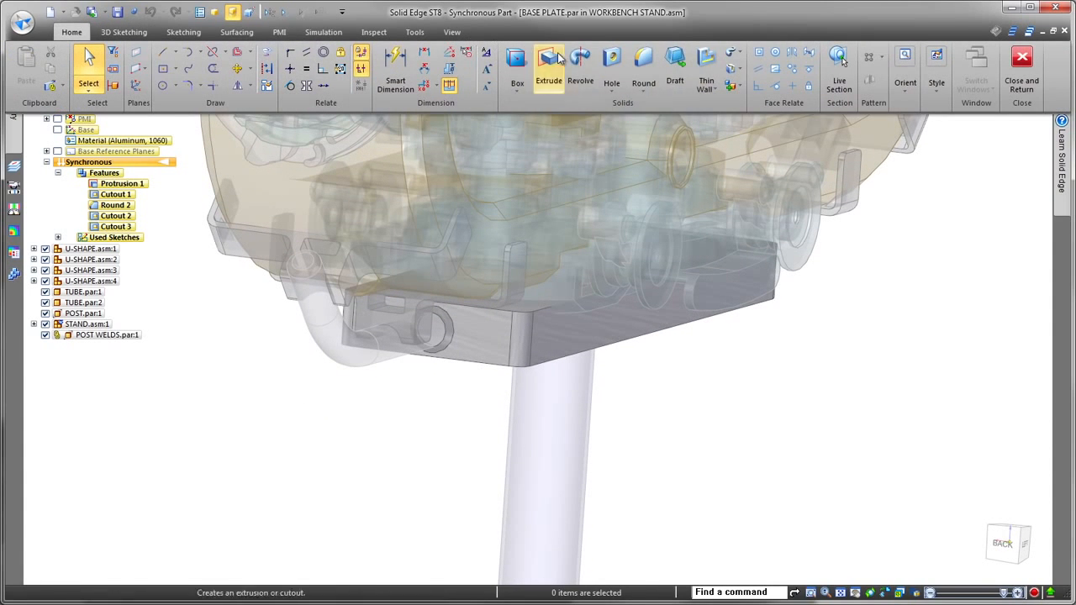
{"action": "left_click", "coordinate": [735, 87]}
{"action": "left_click", "coordinate": [761, 156]}
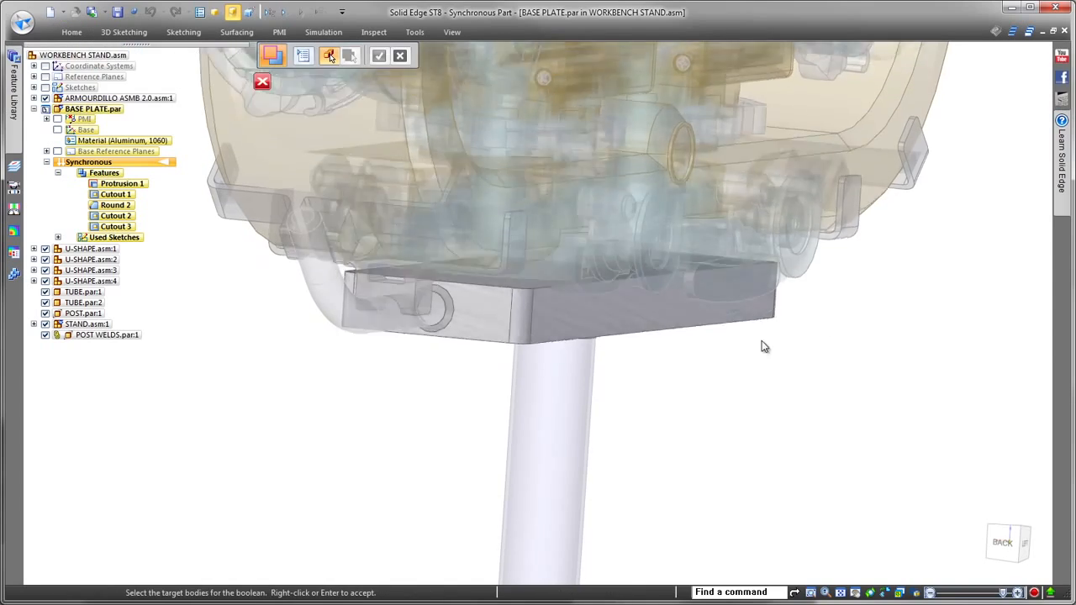
{"action": "left_click", "coordinate": [637, 309]}
{"action": "right_click", "coordinate": [874, 418]}
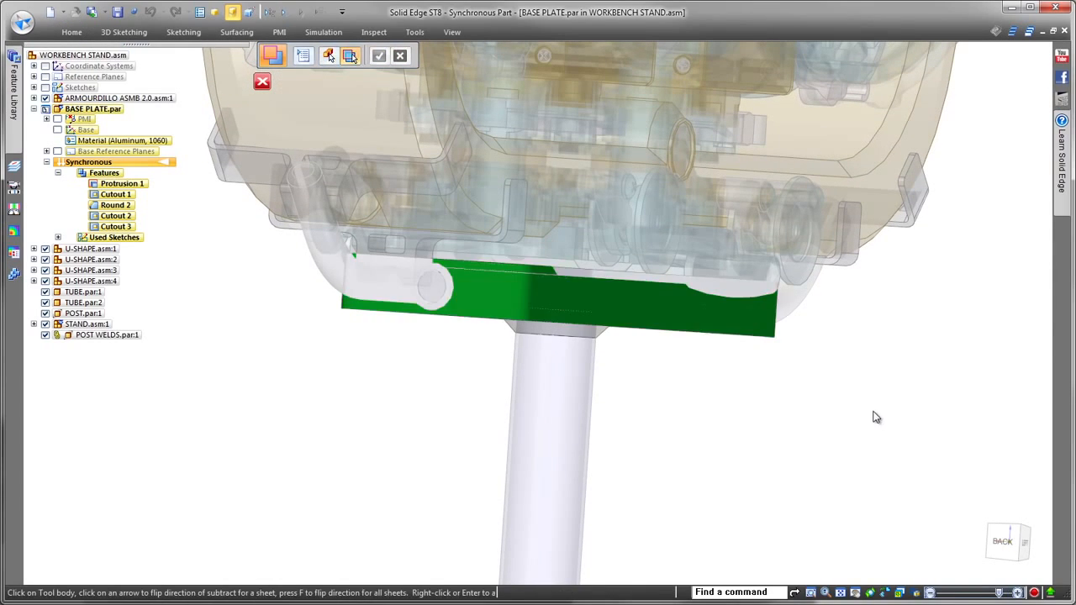
{"action": "middle_click_drag", "start_coordinate": [872, 415], "coordinate": [954, 432]}
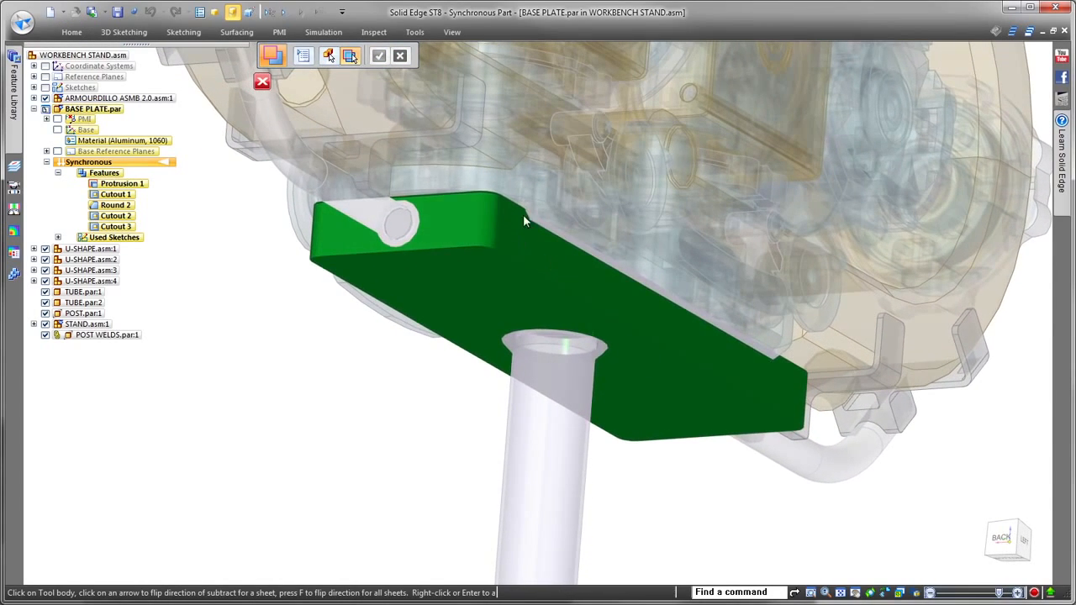
{"action": "left_click", "coordinate": [543, 213]}
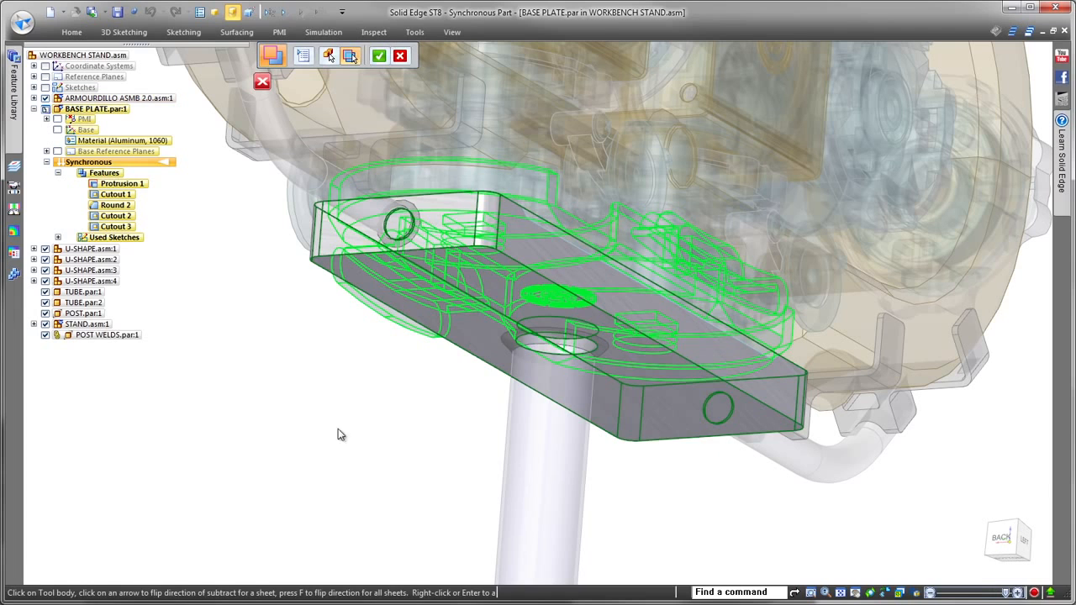
{"action": "right_click", "coordinate": [284, 427]}
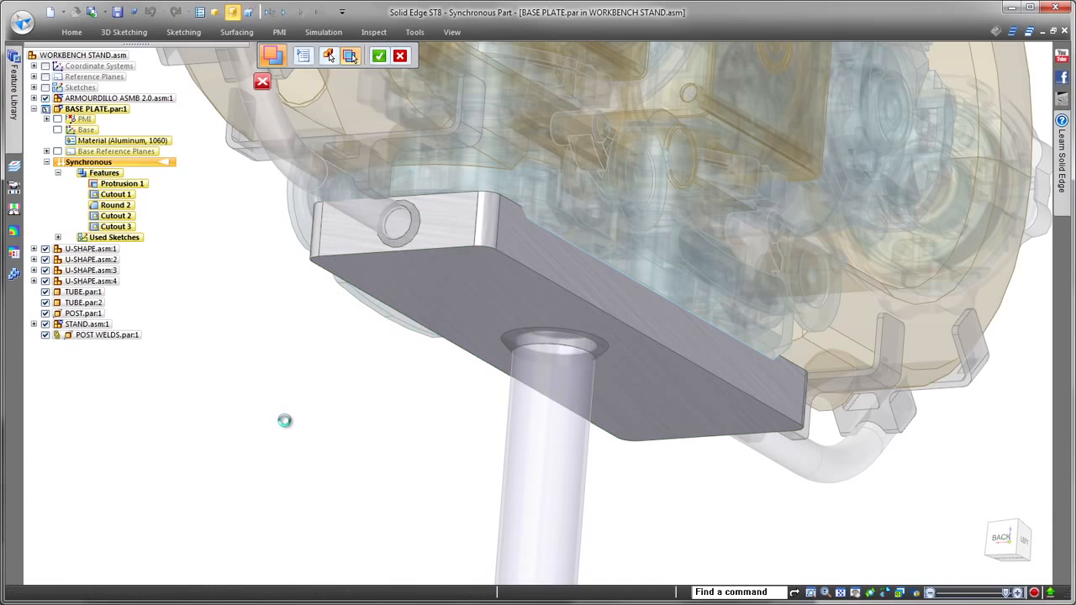
- Hide the ARMOURDILLO ASMB 2.0 subassembly to expose the plate's top and end the Subtract command
{"action": "middle_click_drag", "start_coordinate": [285, 422], "coordinate": [276, 444]}
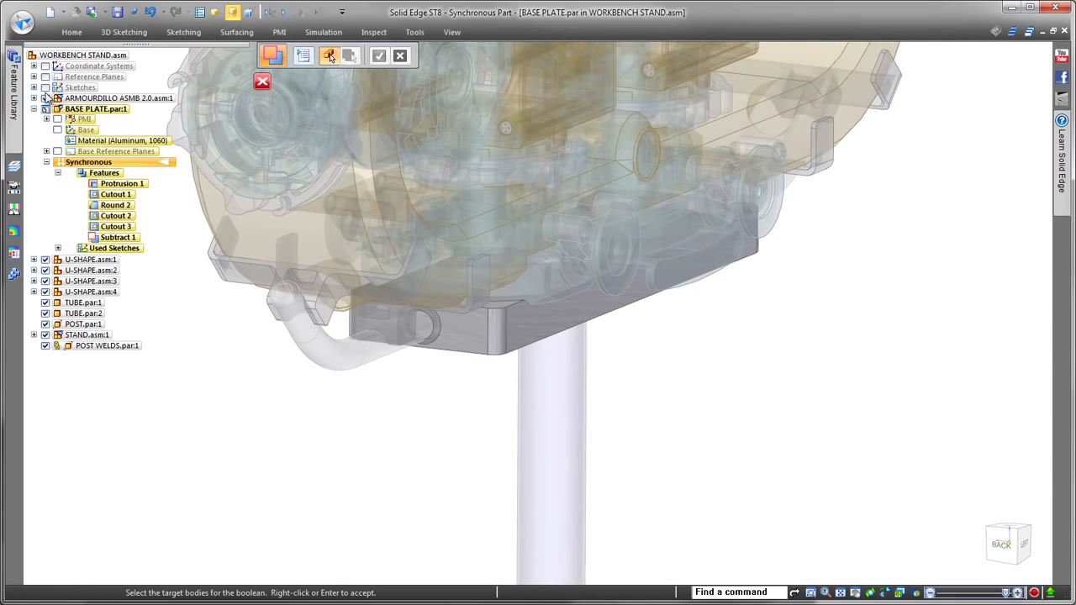
{"action": "left_click", "coordinate": [45, 98]}
{"action": "middle_click_drag", "start_coordinate": [879, 131], "coordinate": [555, 166]}
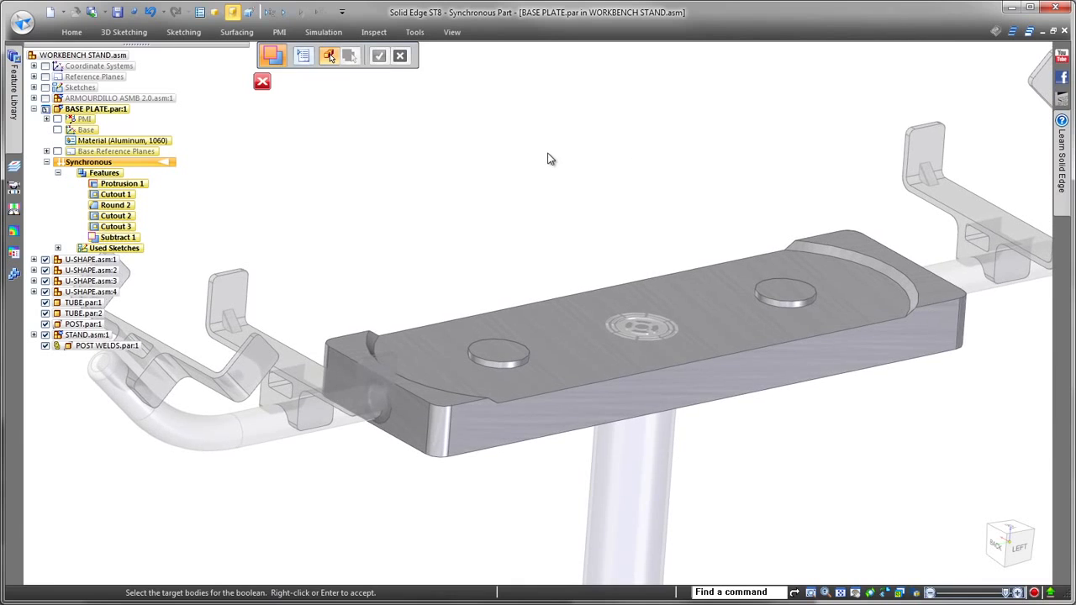
{"action": "key", "text": "Escape"}
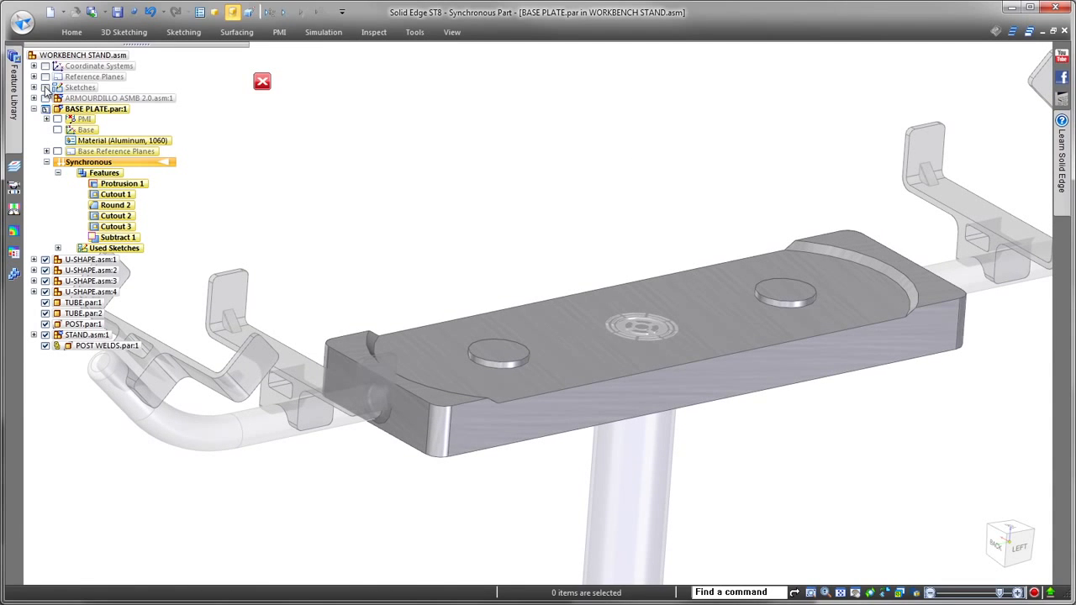
- Show the assembly sketches and cut the central slot profile with the round middle into the base plate, extending about 34 mm down from the sketch
{"action": "left_click", "coordinate": [46, 87]}
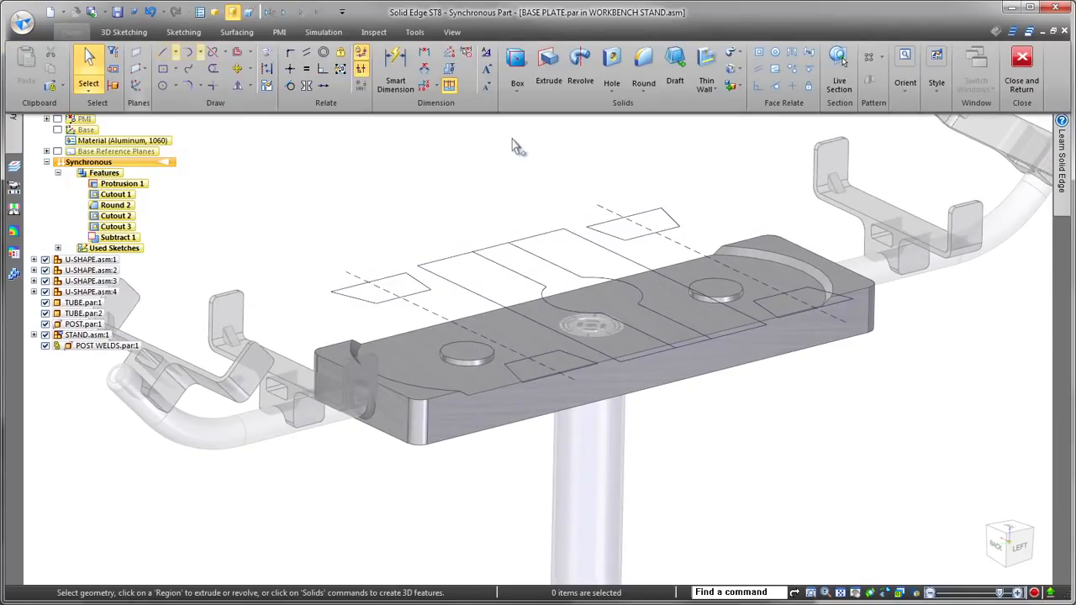
{"action": "left_click", "coordinate": [548, 60]}
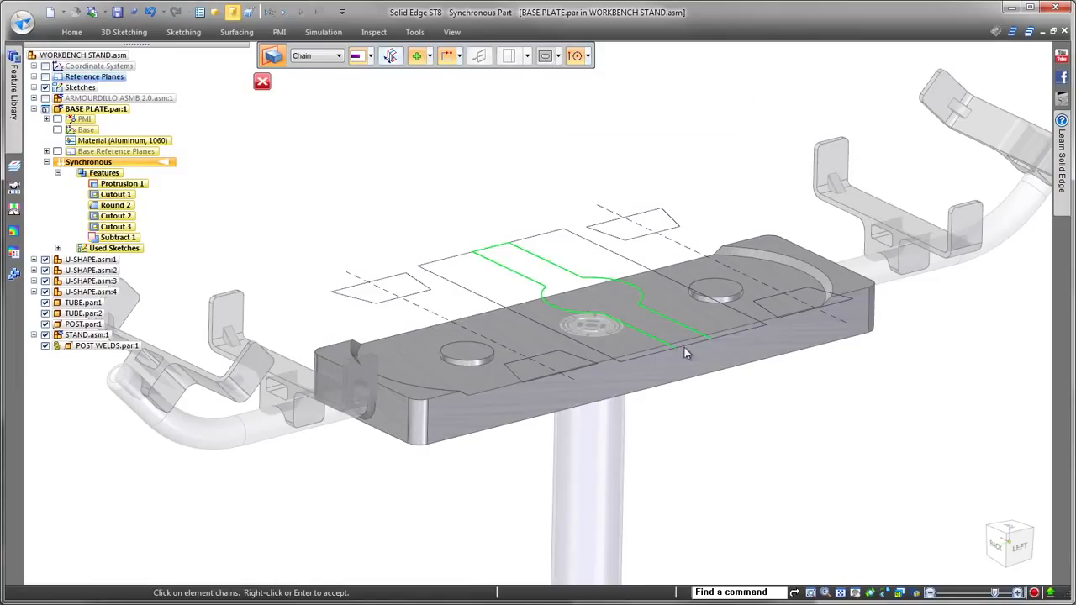
{"action": "right_click", "coordinate": [745, 410]}
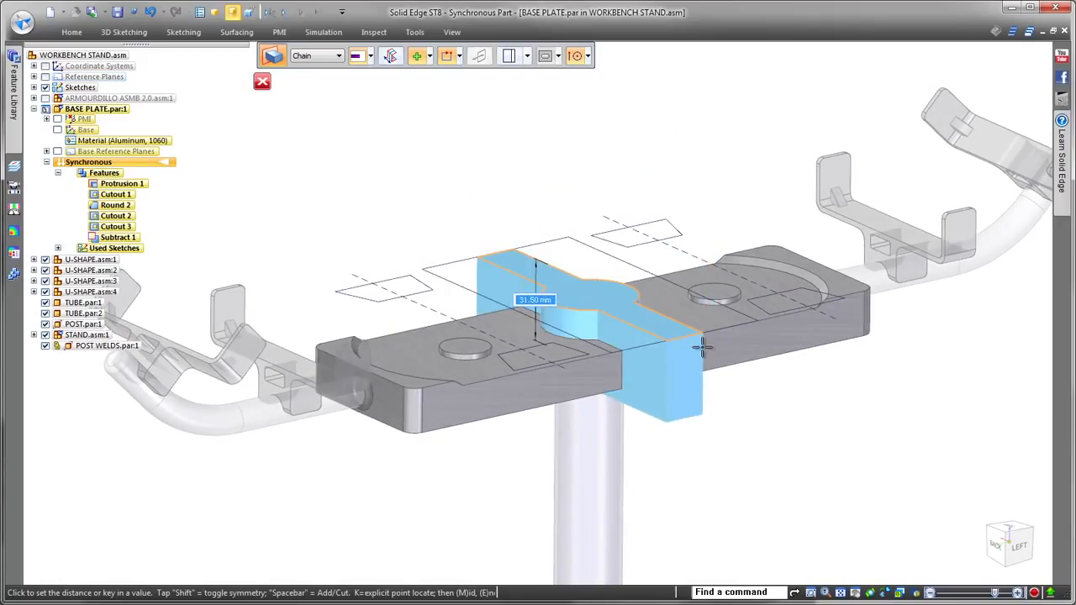
{"action": "key", "text": "space"}
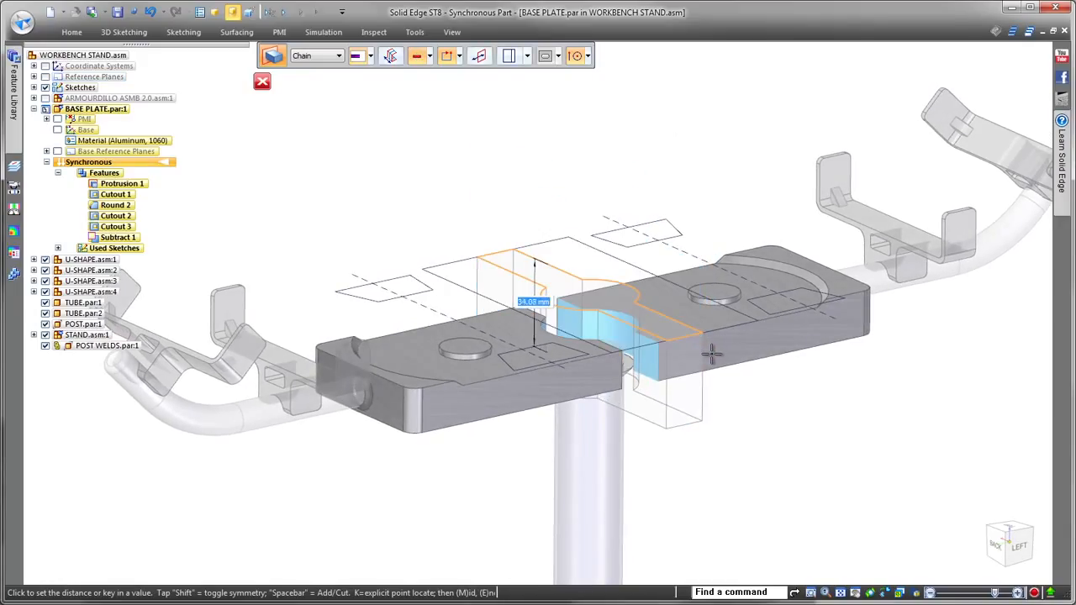
{"action": "left_click", "coordinate": [712, 357]}
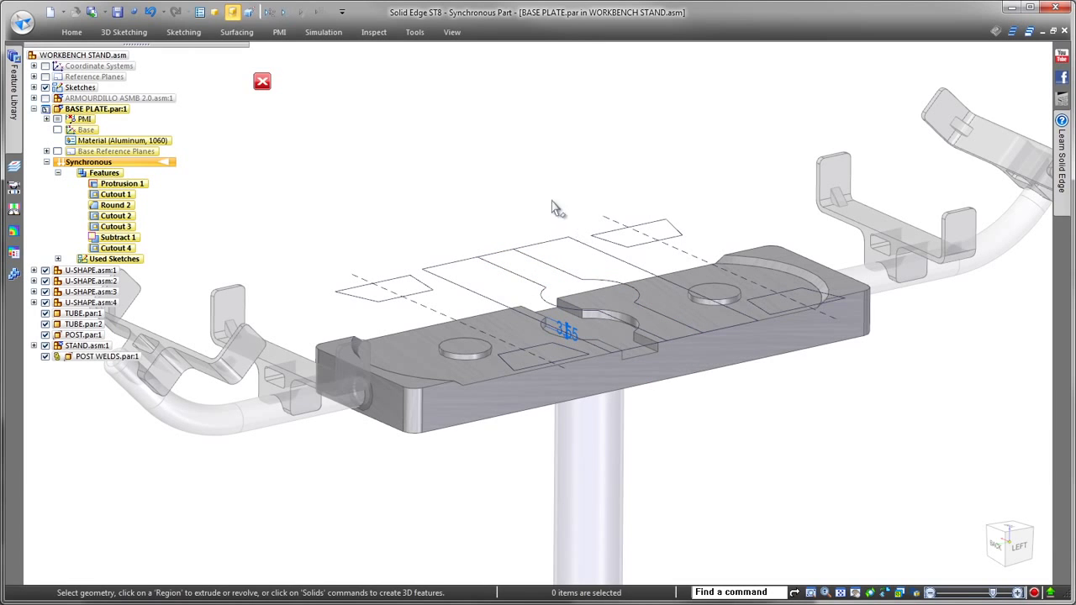
- Hide the assembly sketches and the base plate's PMI dimensions
{"action": "left_click", "coordinate": [46, 88]}
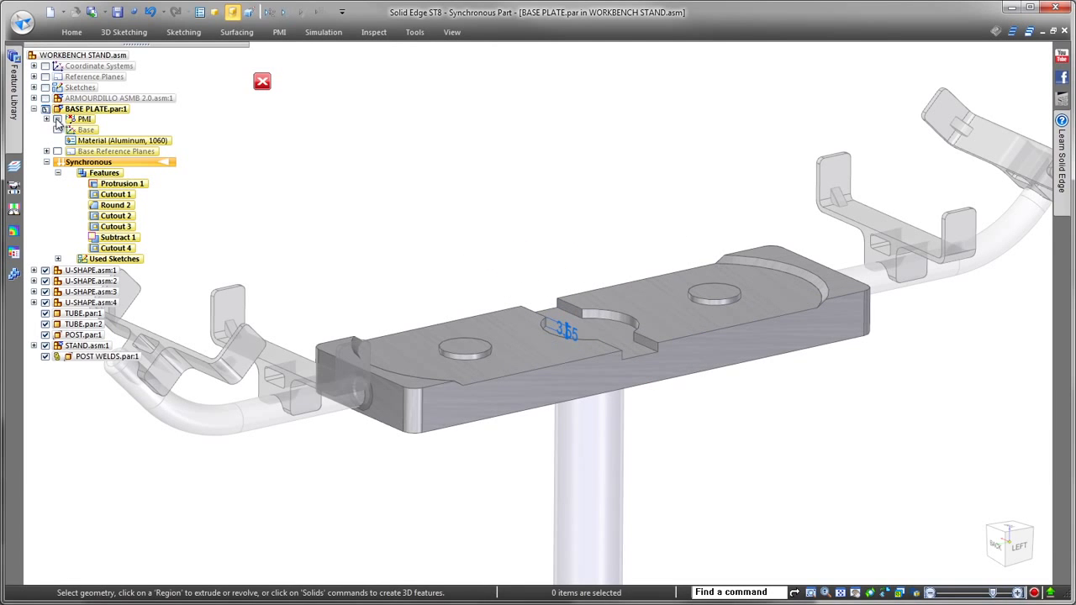
{"action": "left_click", "coordinate": [57, 121]}
{"action": "middle_click_drag", "start_coordinate": [636, 116], "coordinate": [600, 122]}
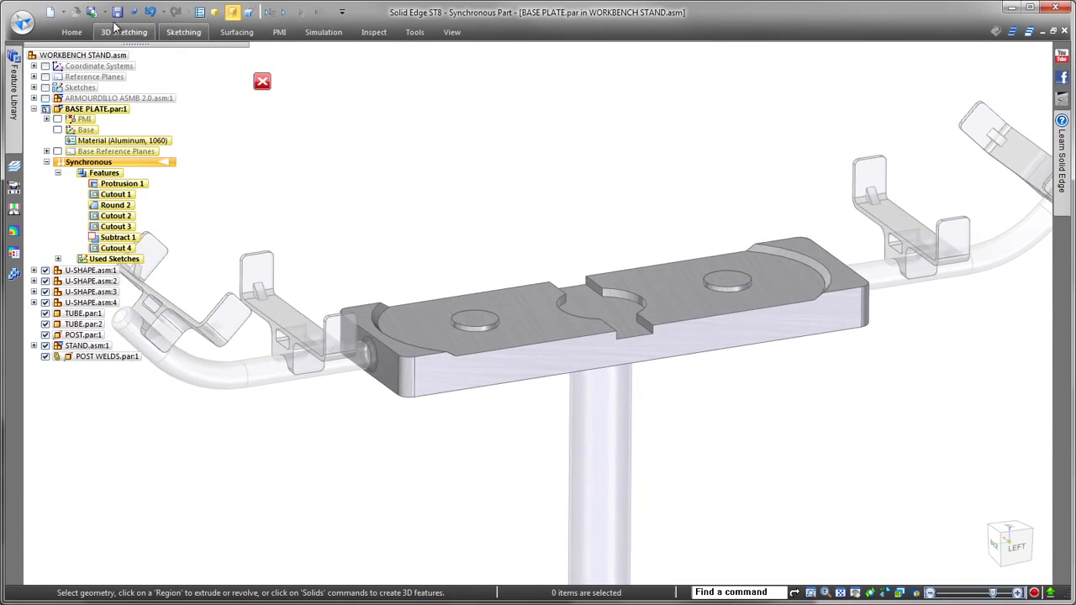
- Round the edges of the central slot in the base plate using the Face selection option
{"action": "left_click", "coordinate": [72, 32]}
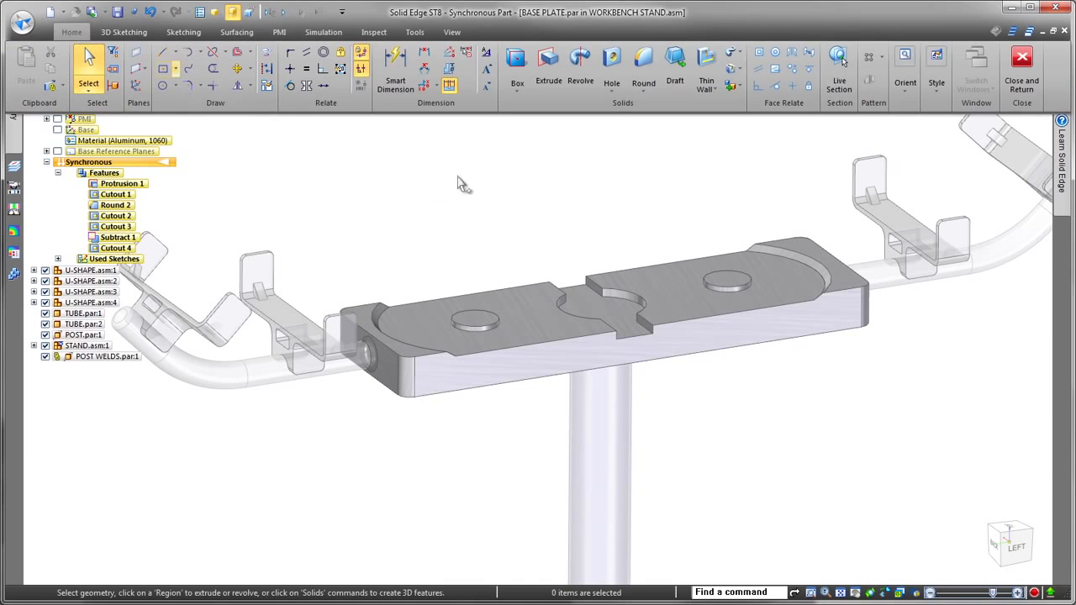
{"action": "left_click", "coordinate": [641, 68]}
{"action": "middle_click_drag", "start_coordinate": [686, 111], "coordinate": [548, 279]}
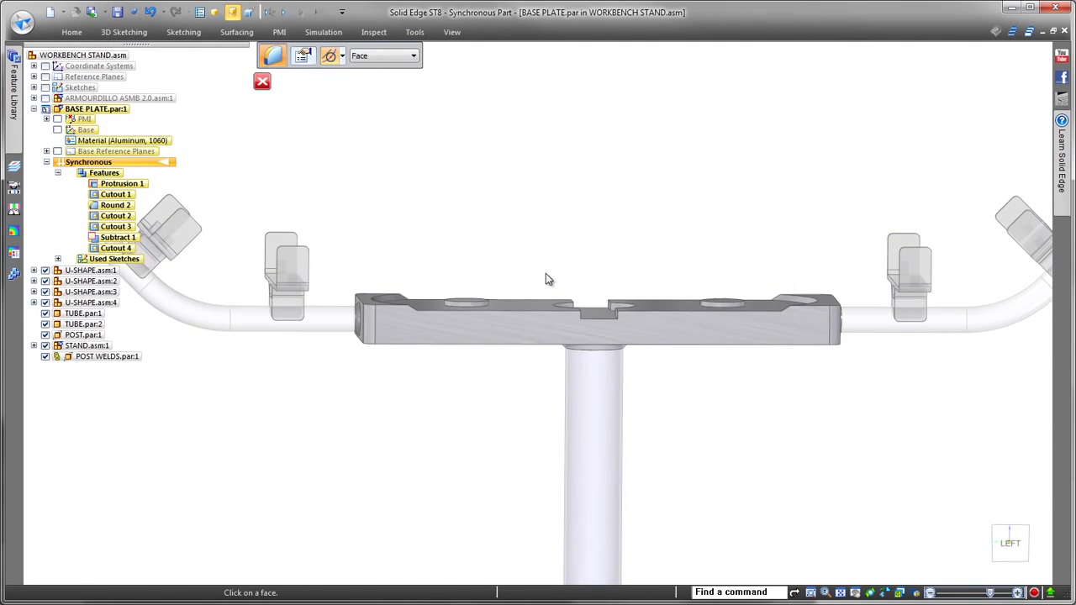
{"action": "left_click", "coordinate": [645, 321]}
{"action": "middle_click_drag", "start_coordinate": [660, 172], "coordinate": [659, 107]}
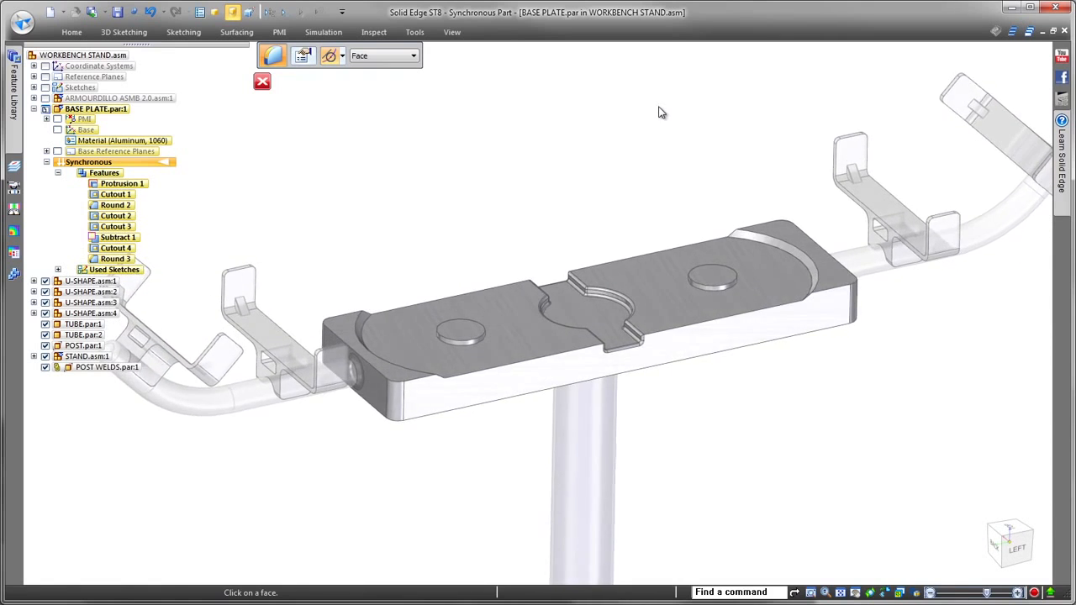
- Finish editing the base plate, return to the assembly and show the ARMOURDILLO ASMB 2.0 subassembly again
{"action": "scroll", "coordinate": [659, 113], "scroll_direction": "down", "scroll_amount": 4}
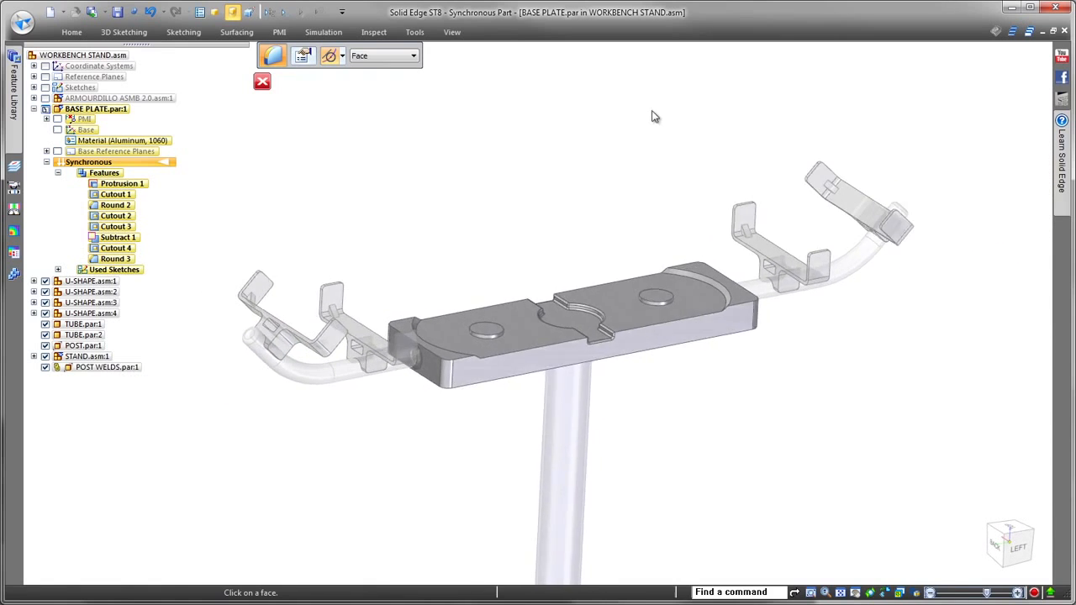
{"action": "left_click", "coordinate": [262, 83]}
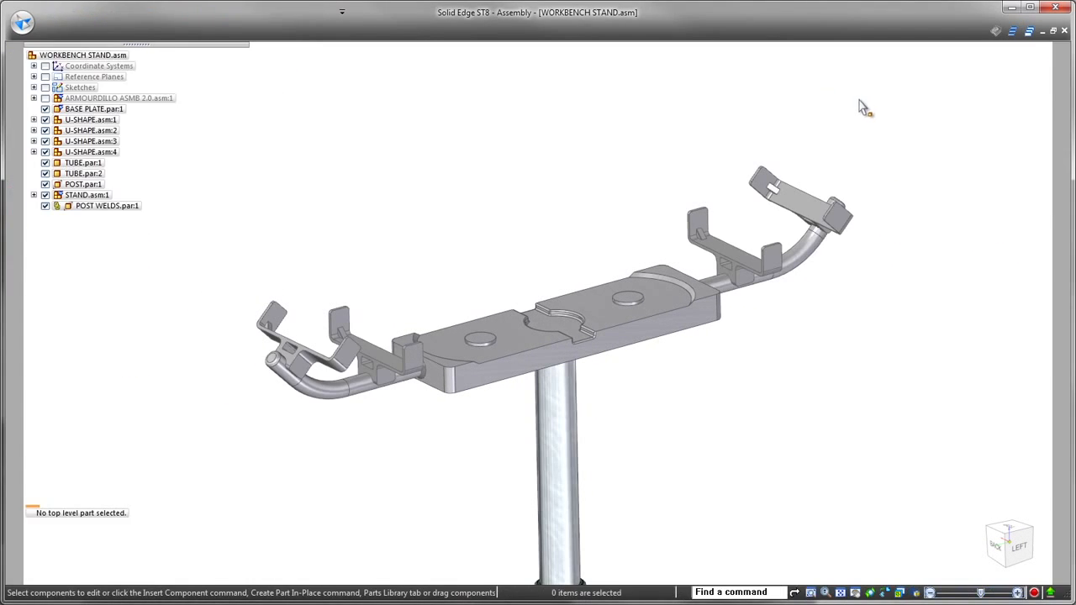
{"action": "left_click", "coordinate": [45, 98]}
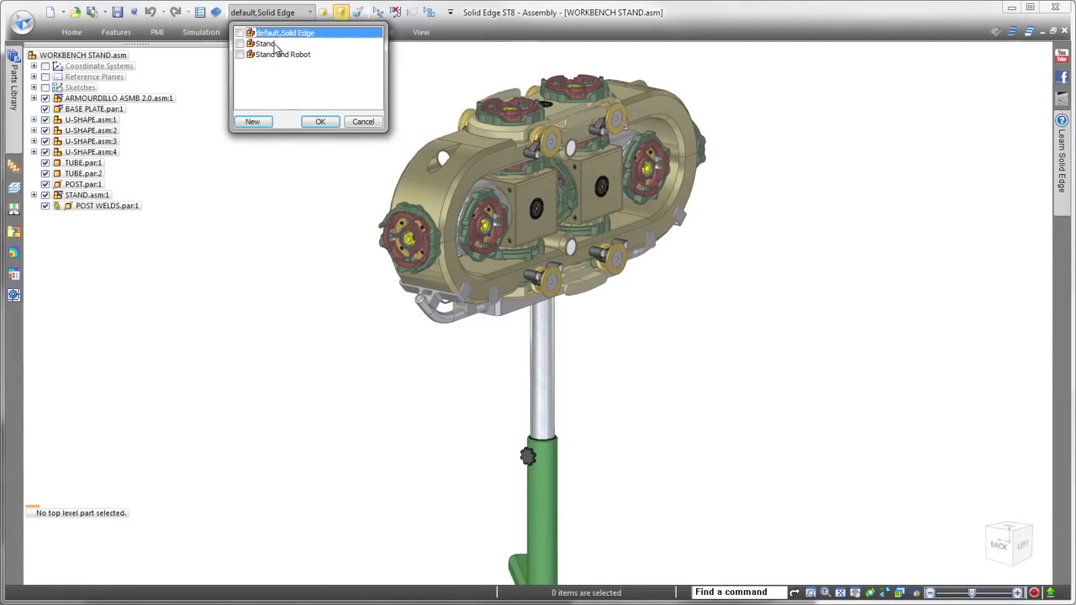
- Switch the assembly to the Stand display configuration and frame the U-shaped brackets on the tube
{"action": "left_click", "coordinate": [333, 119]}
{"action": "scroll", "coordinate": [810, 126], "scroll_direction": "up", "scroll_amount": 4}
{"action": "middle_click_drag", "start_coordinate": [810, 126], "coordinate": [370, 113]}
{"action": "scroll", "coordinate": [368, 111], "scroll_direction": "up", "scroll_amount": 4}
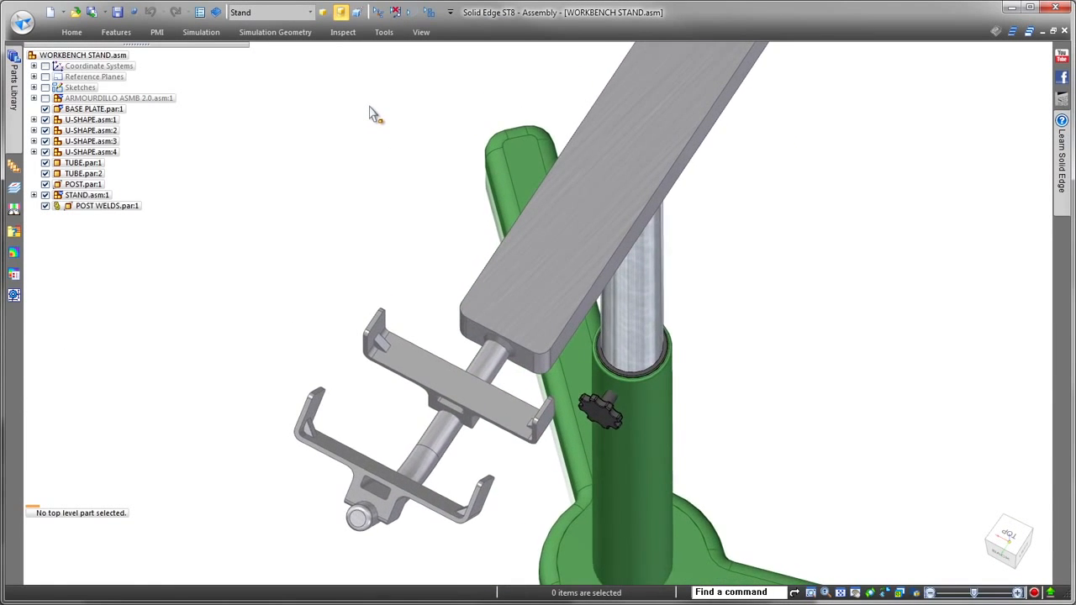
{"action": "scroll", "coordinate": [365, 108], "scroll_direction": "up", "scroll_amount": 4}
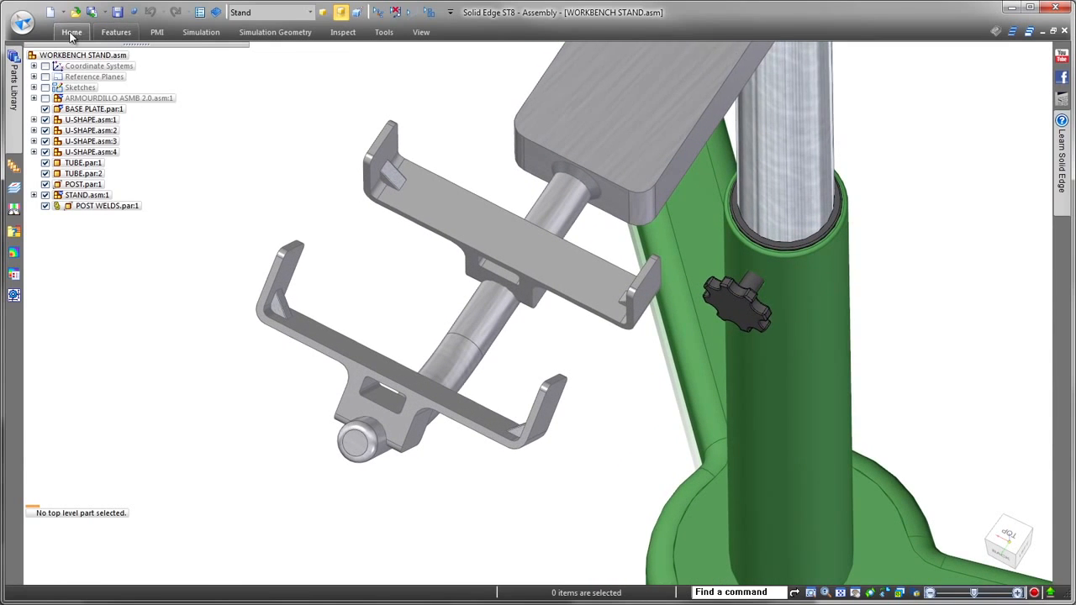
- Create a steel part in place from the ISO WELD BEADS Part.par template and save it as FIXTURE WELDS in the WELD FIXTURE folder
{"action": "left_click", "coordinate": [72, 32]}
{"action": "left_click", "coordinate": [302, 80]}
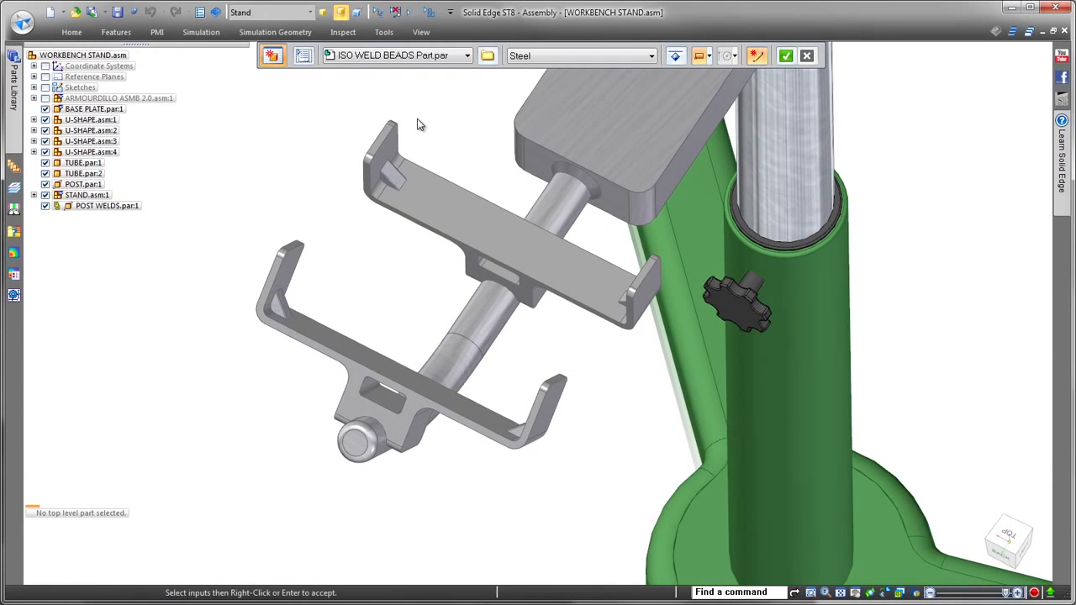
{"action": "left_click", "coordinate": [493, 58]}
{"action": "double_click", "coordinate": [499, 219]}
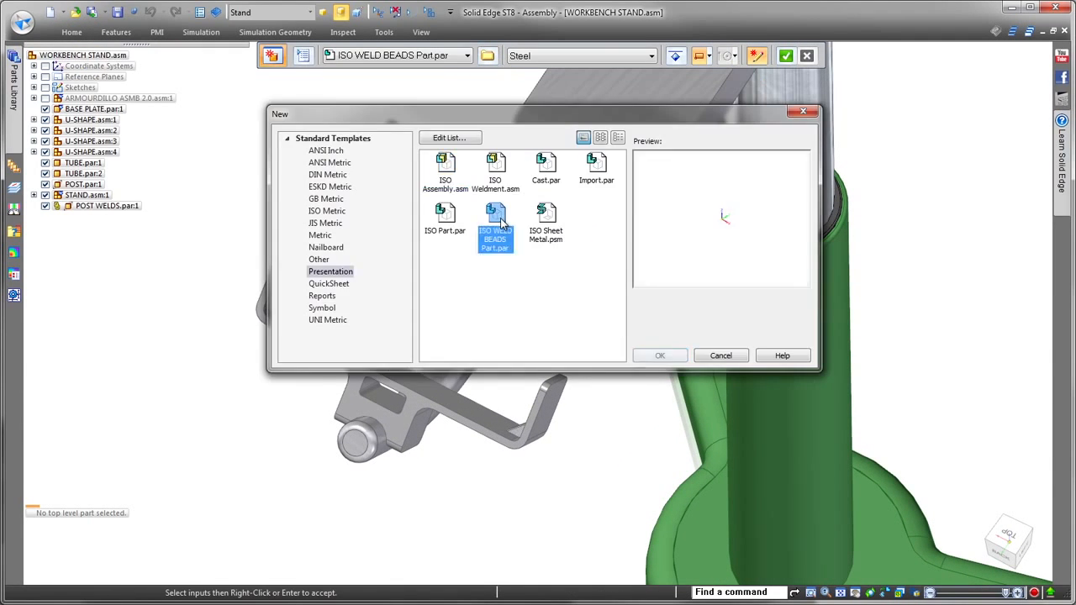
{"action": "left_click", "coordinate": [785, 56]}
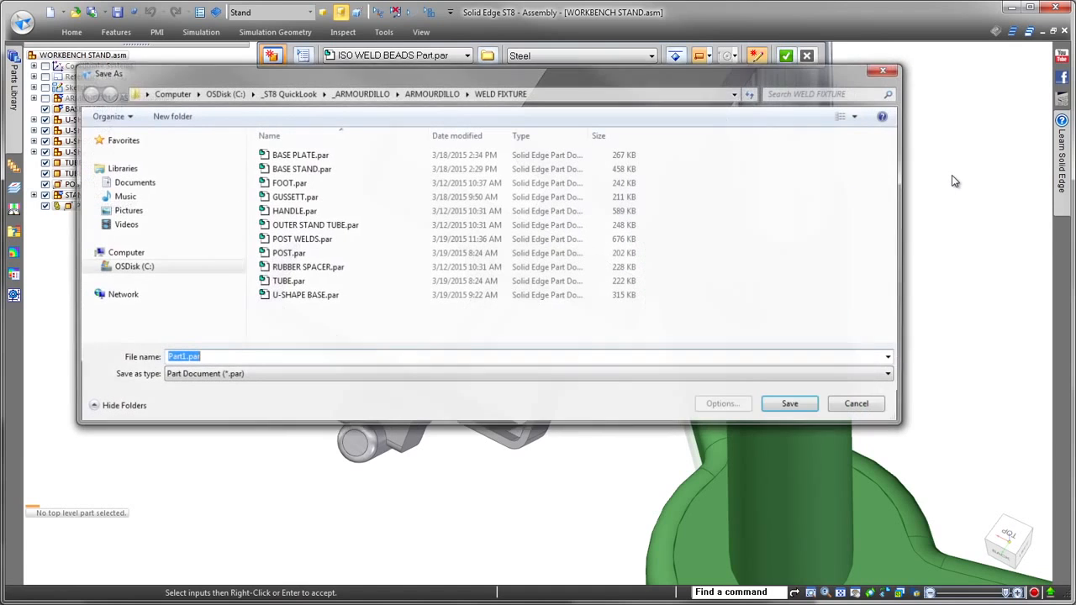
{"action": "type", "text": "FIXTURE WELDS"}
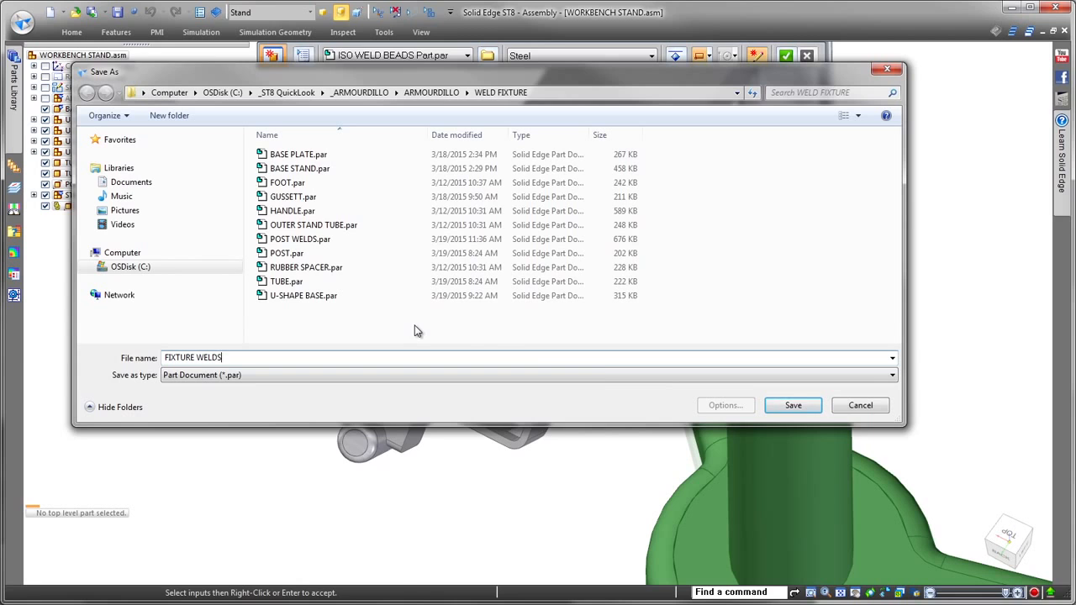
{"action": "left_click", "coordinate": [790, 406]}
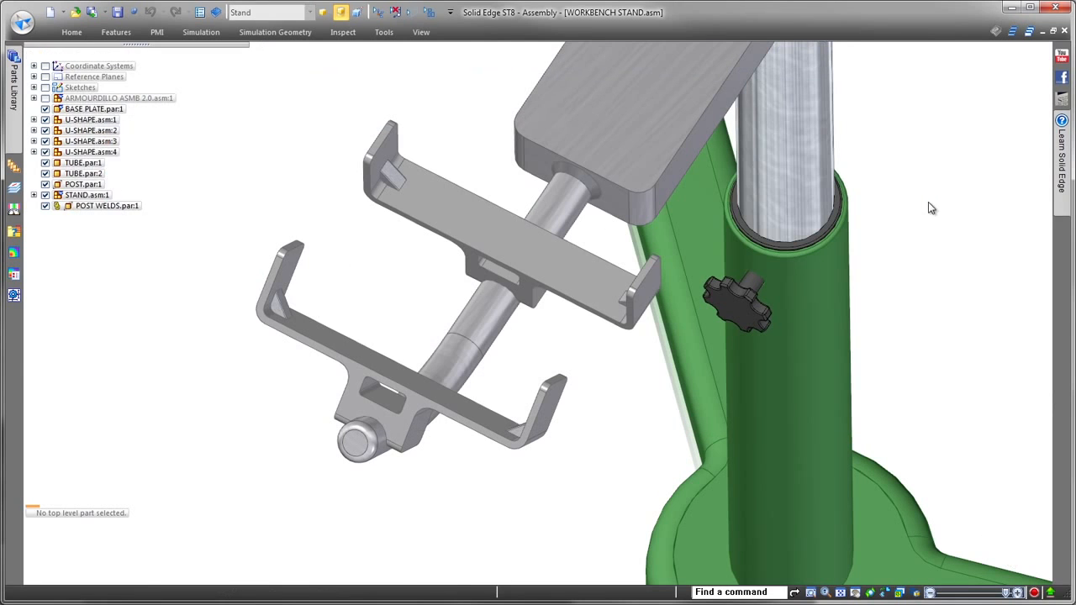
- Add a fillet weld with a 3 mm base thickness between the tube and the outer U-shaped bracket near the tube's rounded end
{"action": "left_click", "coordinate": [84, 35]}
{"action": "left_click", "coordinate": [732, 53]}
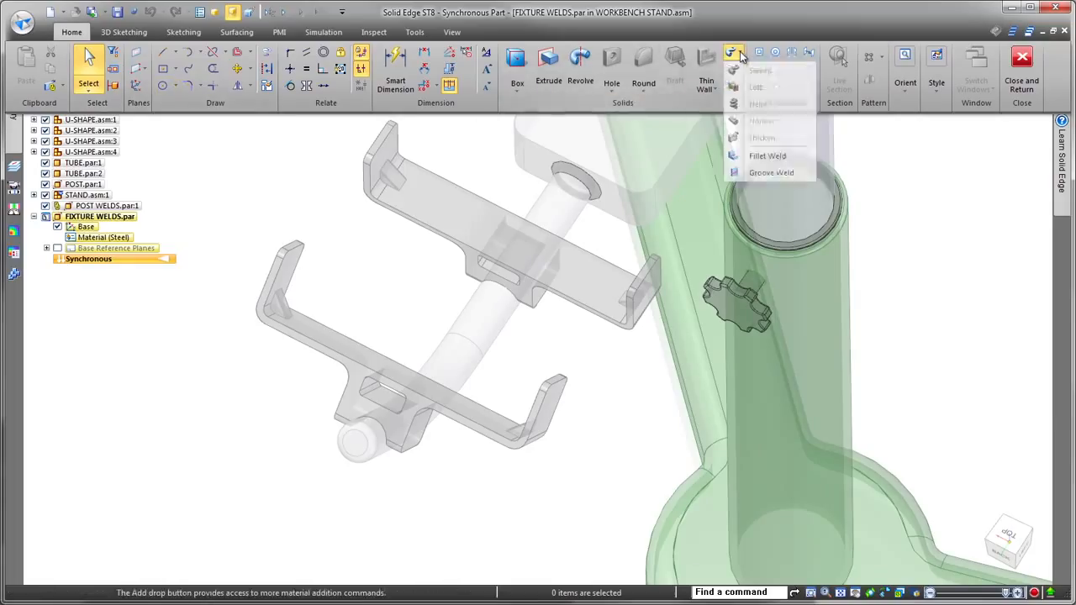
{"action": "left_click", "coordinate": [776, 154]}
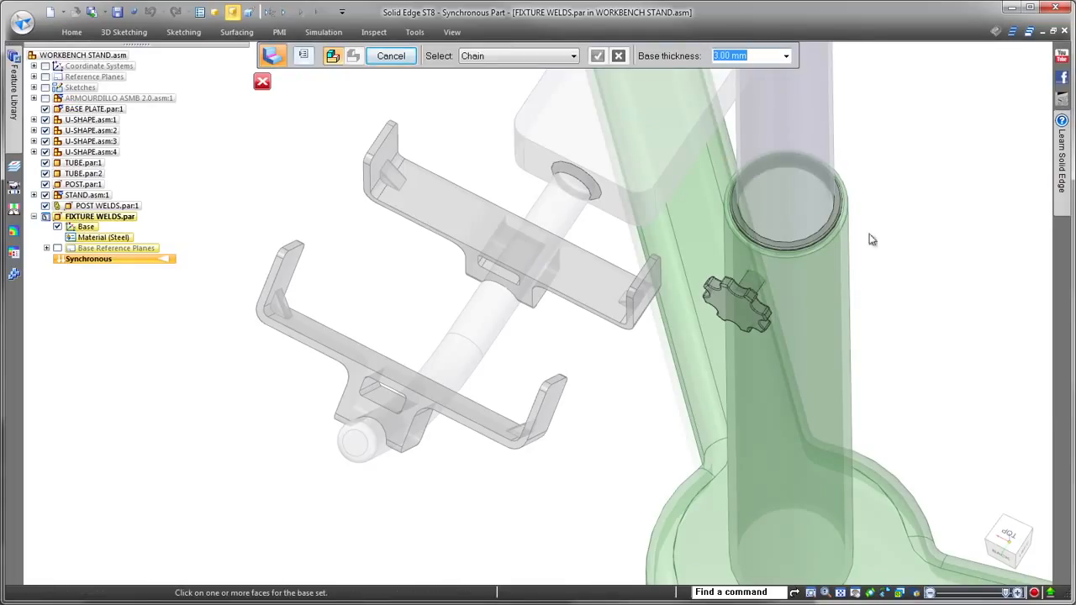
{"action": "left_click", "coordinate": [379, 452]}
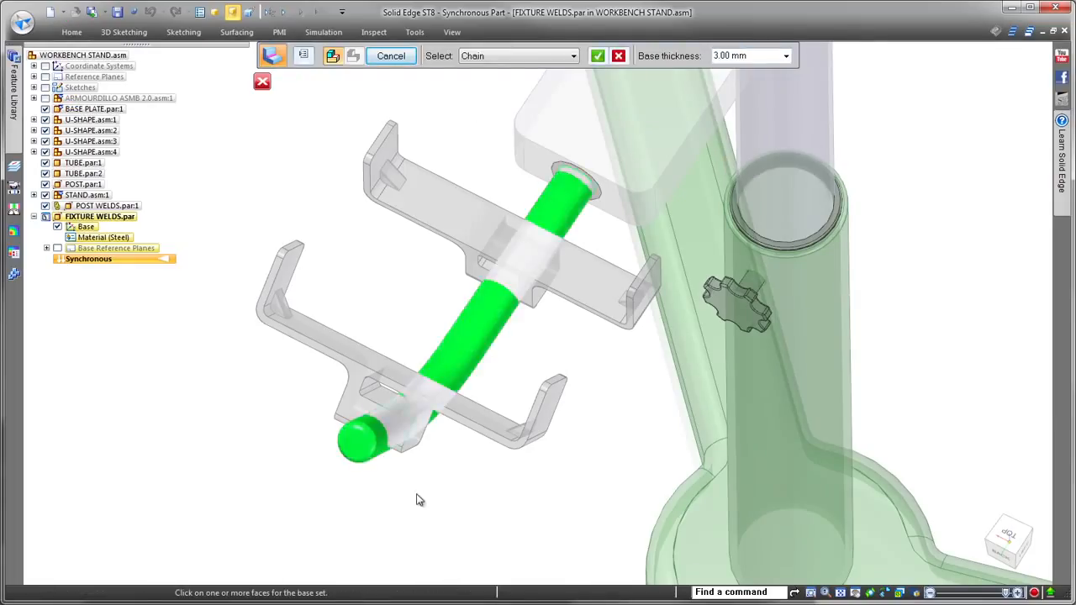
{"action": "left_click", "coordinate": [351, 401]}
{"action": "right_click", "coordinate": [228, 398]}
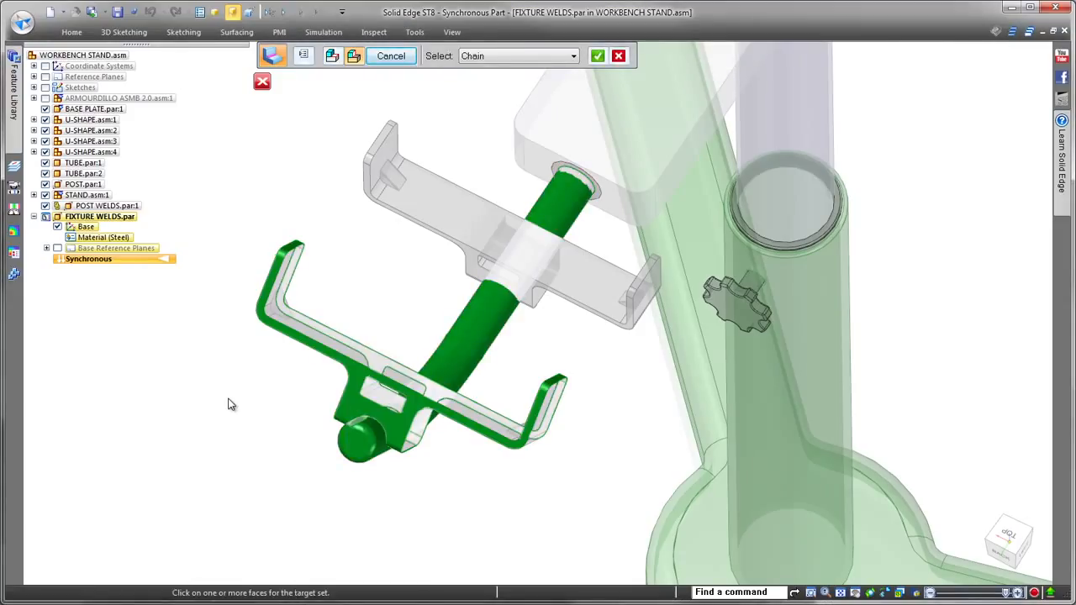
{"action": "right_click", "coordinate": [225, 397]}
{"action": "right_click", "coordinate": [226, 397]}
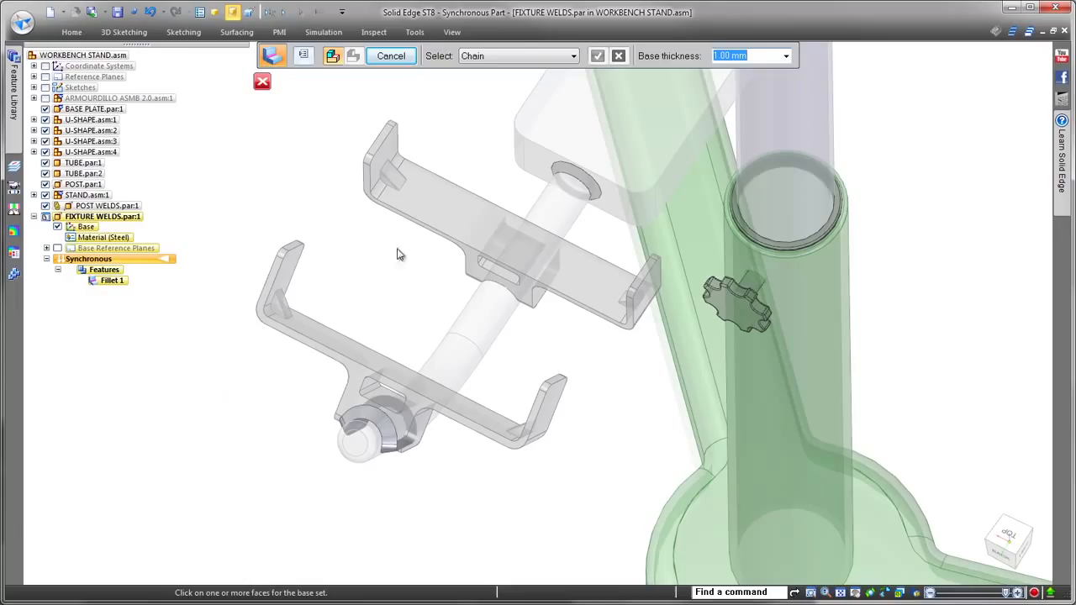
- Add a fillet weld with a 1 mm base thickness between the same bracket's inner faces and its two corner gussets, and return to the assembly
{"action": "left_click", "coordinate": [356, 346]}
{"action": "right_click", "coordinate": [322, 298]}
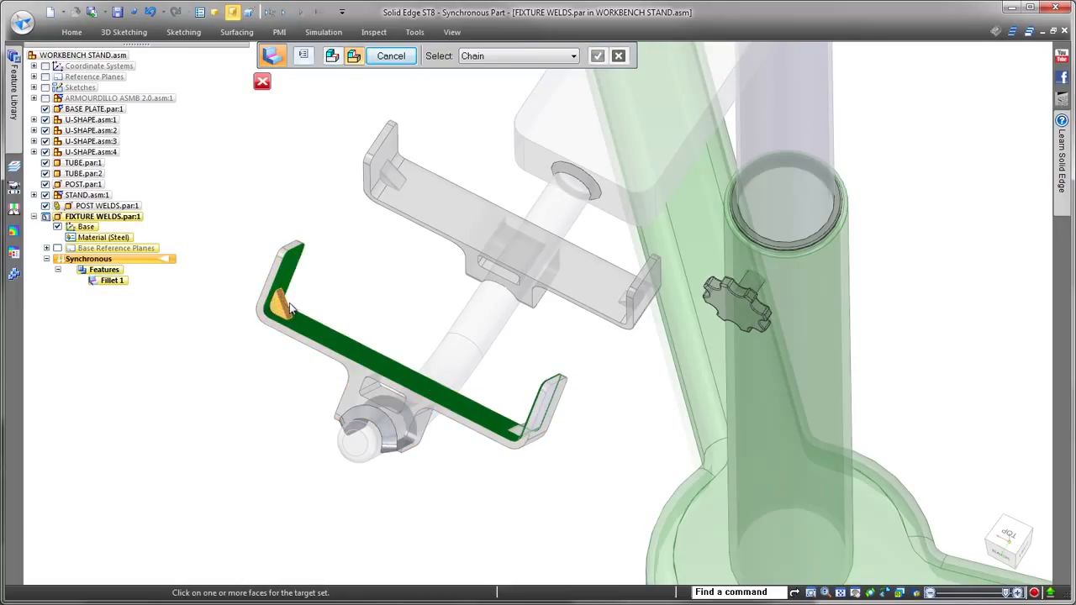
{"action": "left_click", "coordinate": [289, 303]}
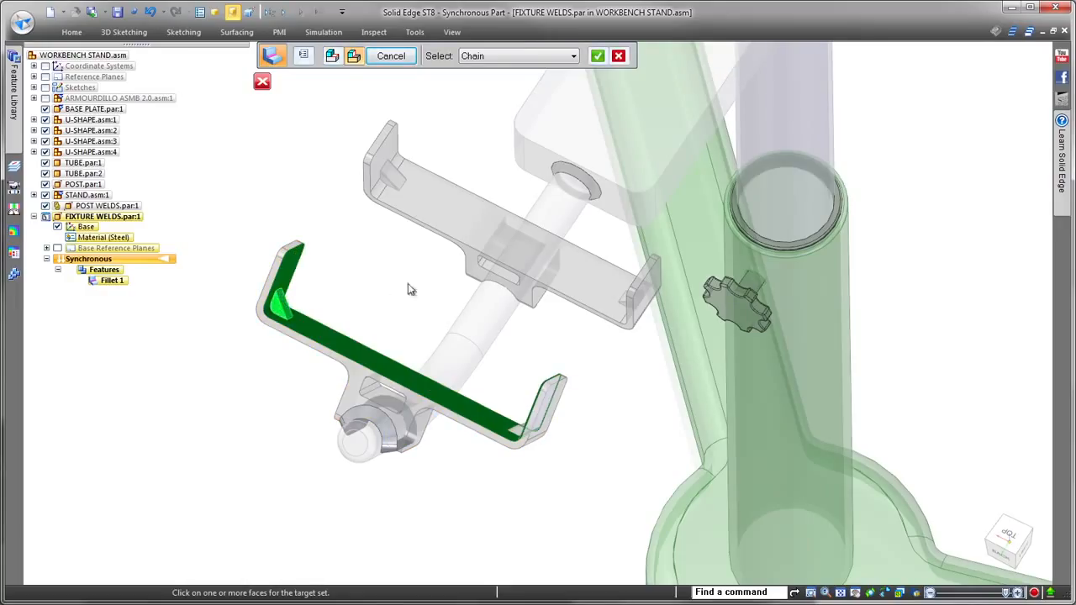
{"action": "right_click", "coordinate": [520, 428]}
{"action": "left_click", "coordinate": [586, 450]}
{"action": "right_click", "coordinate": [369, 259]}
{"action": "right_click", "coordinate": [370, 259]}
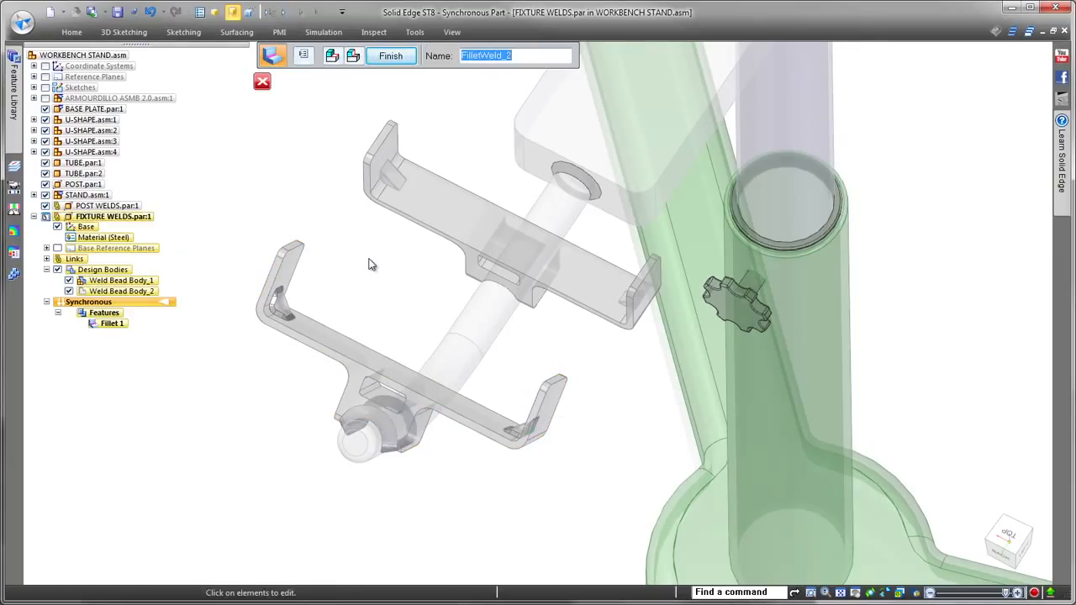
{"action": "right_click", "coordinate": [368, 265]}
{"action": "key", "text": "Escape"}
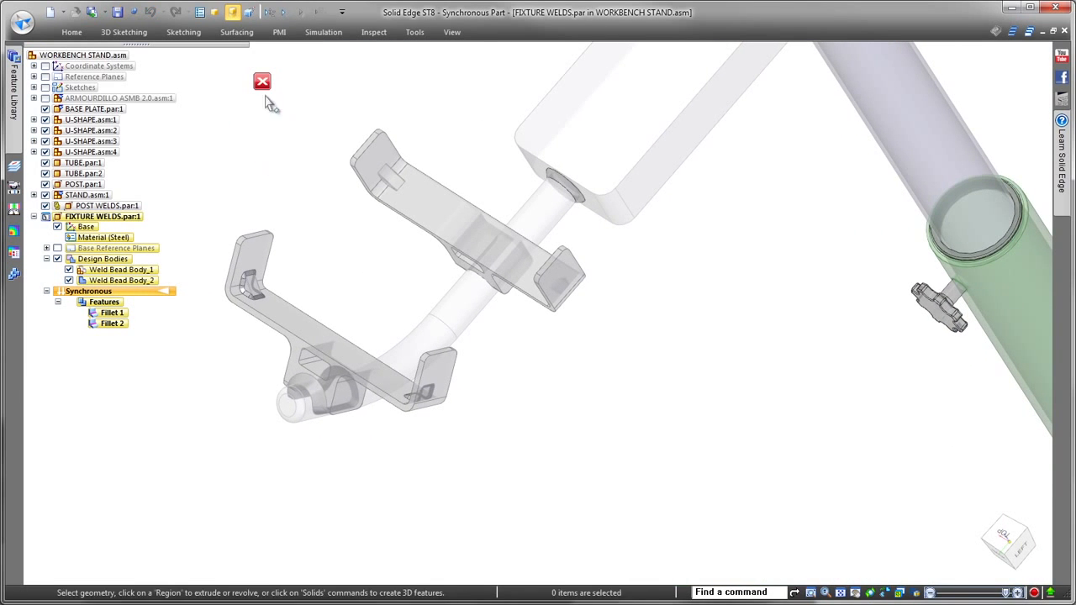
{"action": "left_click", "coordinate": [261, 81]}
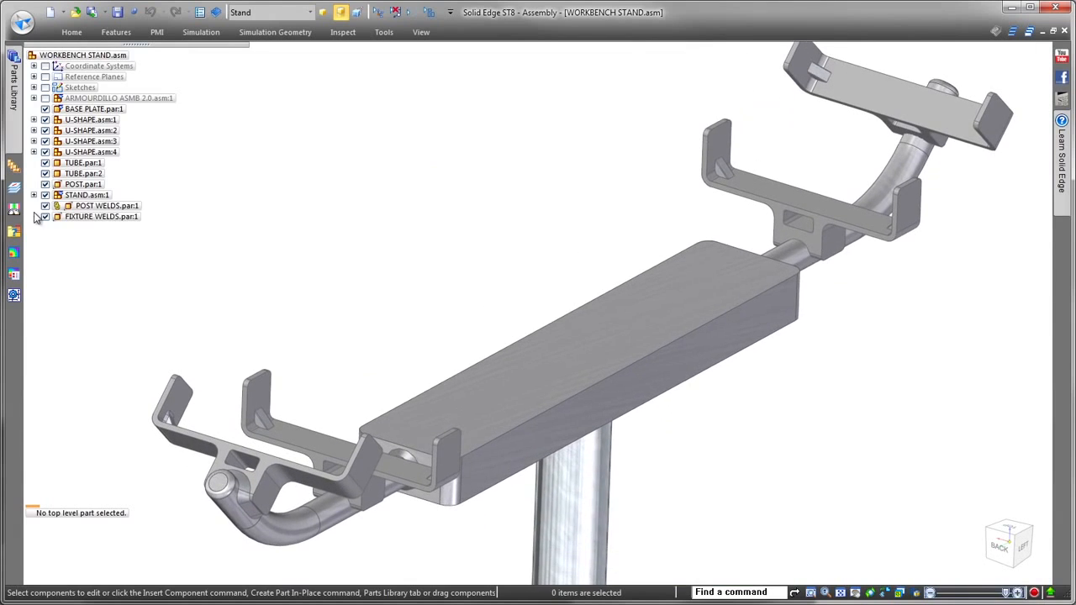
- Duplicate the FIXTURE WELDS part onto all matching U-shaped brackets, using the bracket it was modelled on as the reference
{"action": "left_click", "coordinate": [101, 216]}
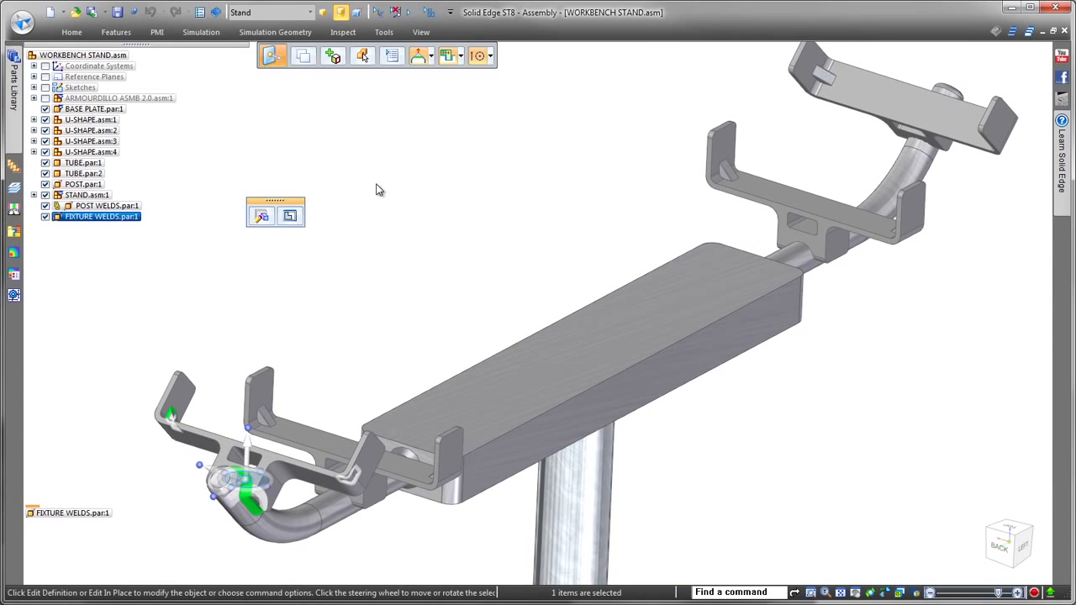
{"action": "left_click", "coordinate": [63, 34]}
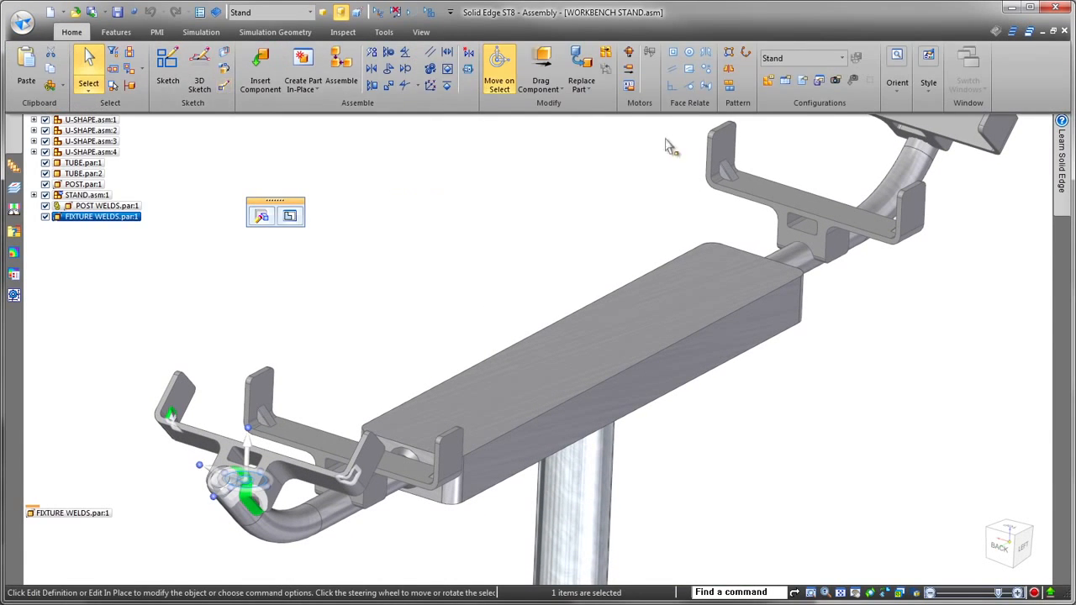
{"action": "left_click", "coordinate": [729, 85]}
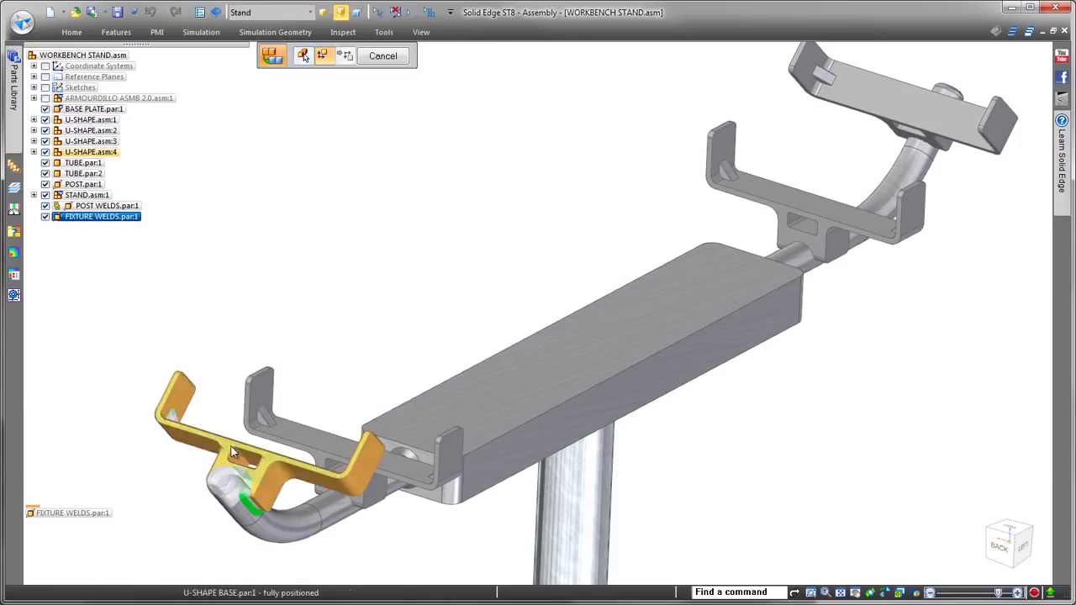
{"action": "left_click", "coordinate": [255, 433]}
{"action": "left_click", "coordinate": [429, 59]}
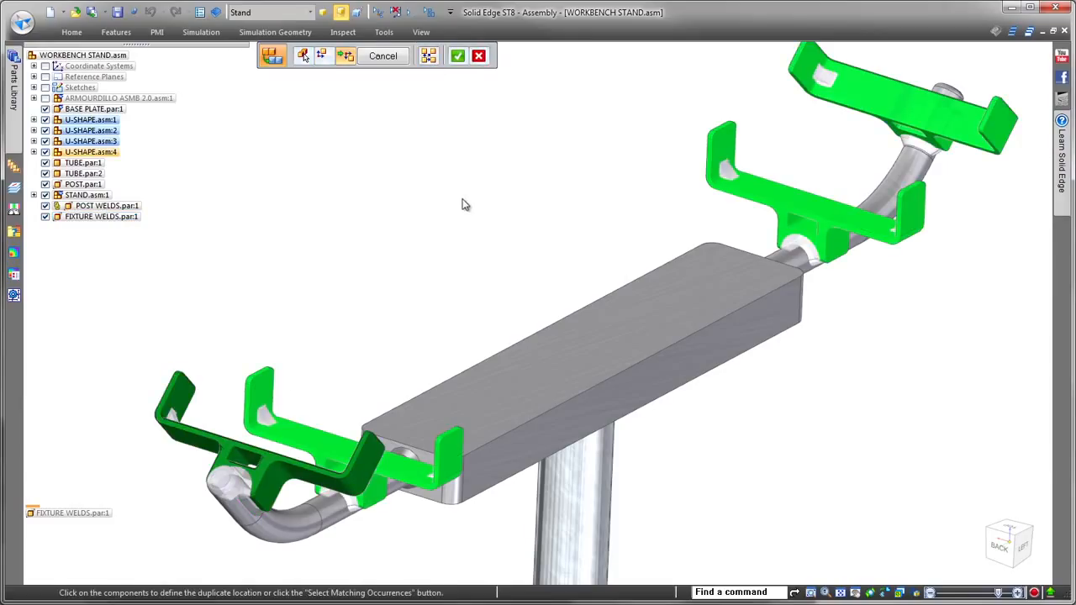
{"action": "right_click", "coordinate": [462, 199]}
{"action": "right_click", "coordinate": [462, 198]}
{"action": "key", "text": "Escape"}
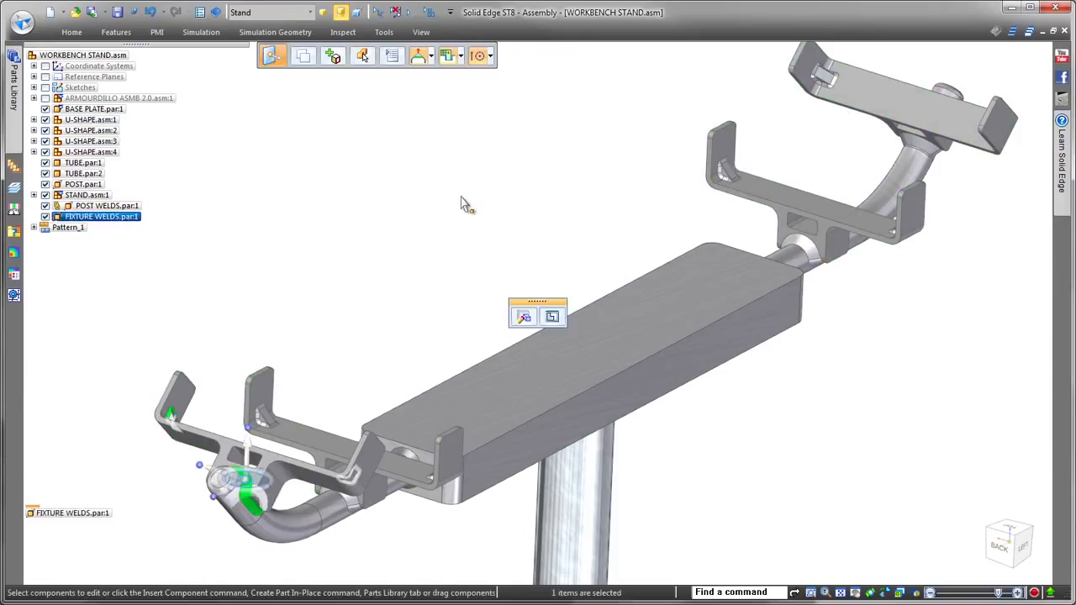
{"action": "key", "text": "Escape"}
- Create a drawing of the active model and place an end view of the stand on the left half of the sheet
{"action": "scroll", "coordinate": [462, 195], "scroll_direction": "down", "scroll_amount": 3}
{"action": "middle_click_drag", "start_coordinate": [463, 193], "coordinate": [475, 153]}
{"action": "scroll", "coordinate": [476, 152], "scroll_direction": "down", "scroll_amount": 1}
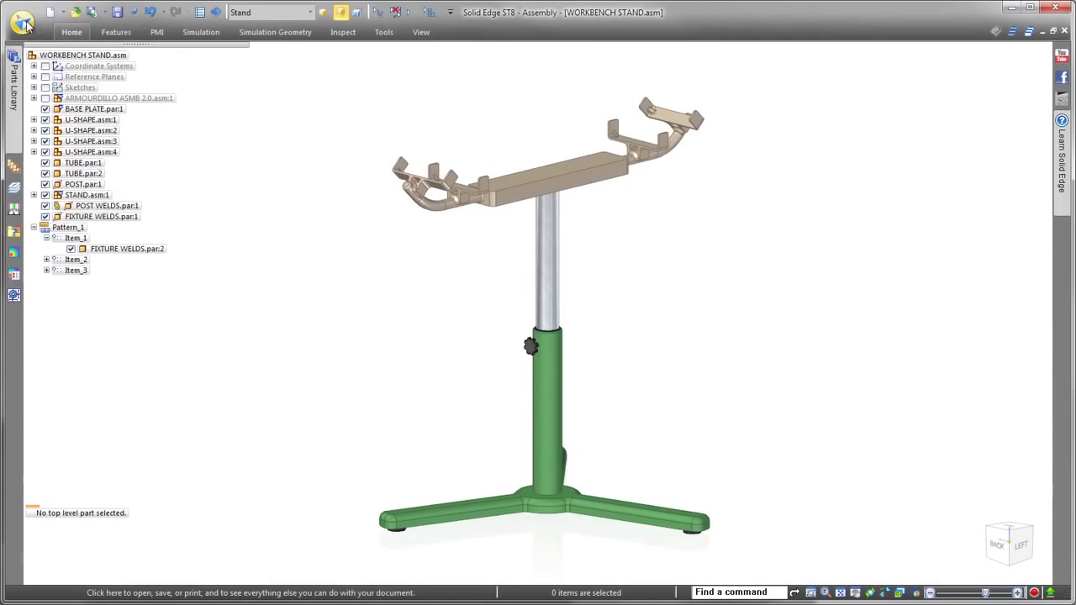
{"action": "left_click", "coordinate": [22, 22]}
{"action": "mouse_move", "coordinate": [109, 52]}
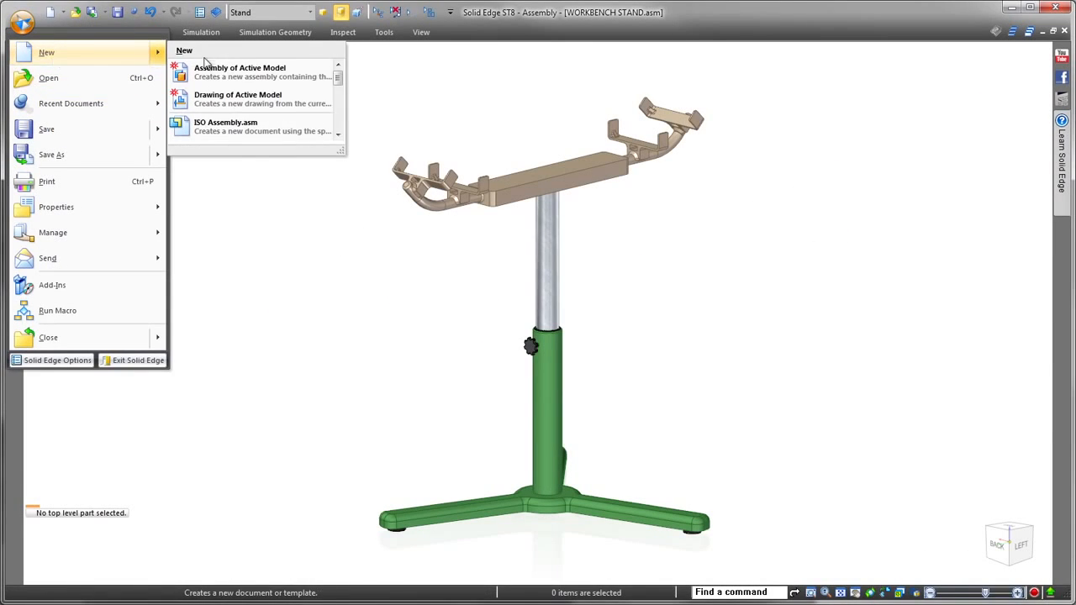
{"action": "left_click", "coordinate": [243, 101]}
{"action": "left_click", "coordinate": [523, 334]}
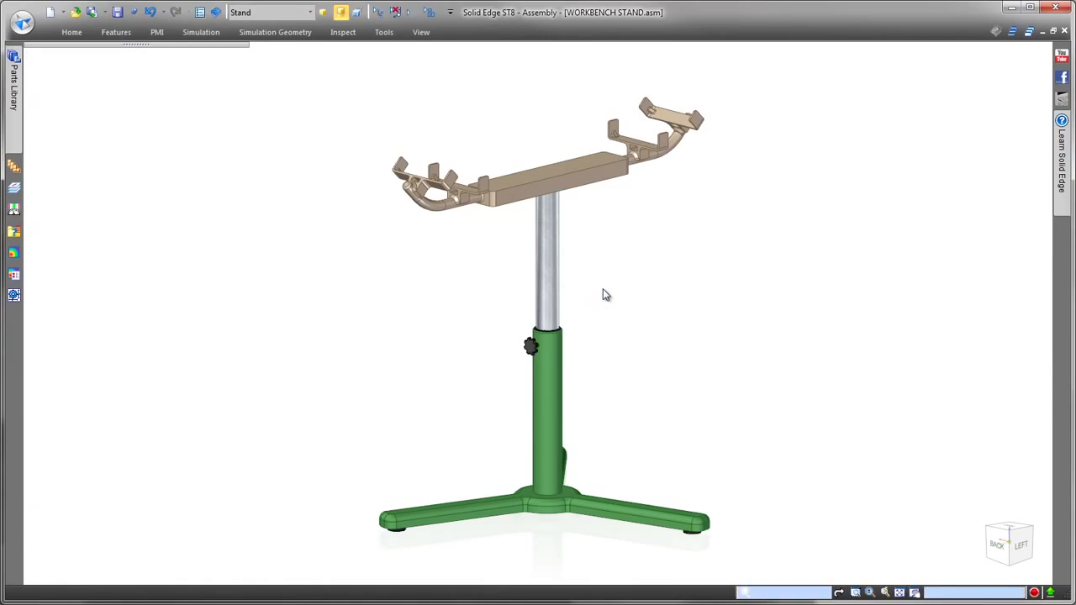
{"action": "left_click", "coordinate": [638, 55]}
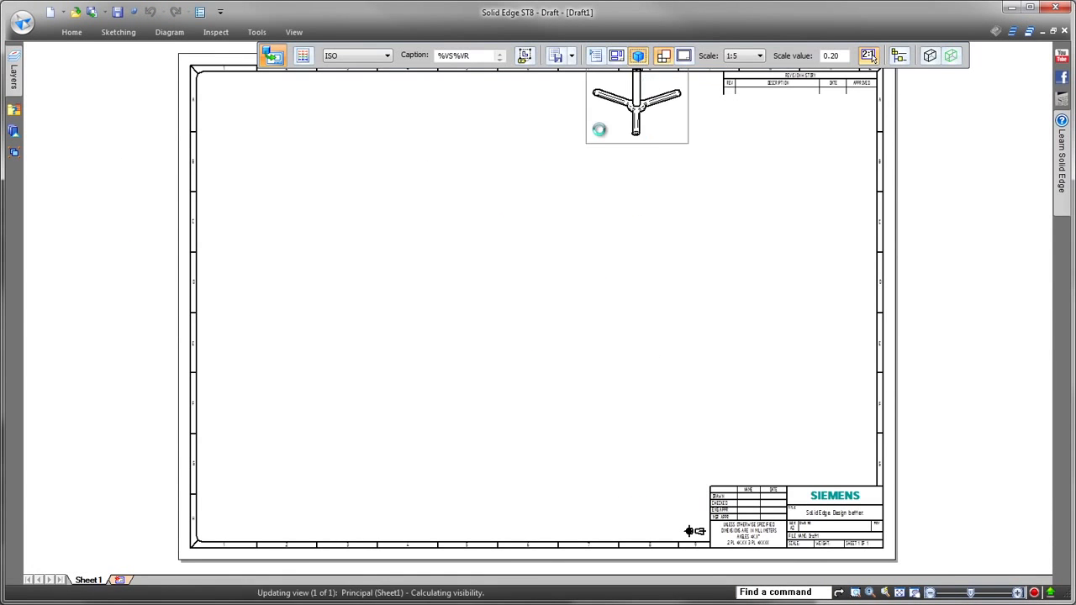
{"action": "left_click", "coordinate": [346, 296]}
- Draw a vertical cutting plane through the centre of the brackets and upper post in the end view, and set its viewing direction
{"action": "right_click", "coordinate": [624, 262]}
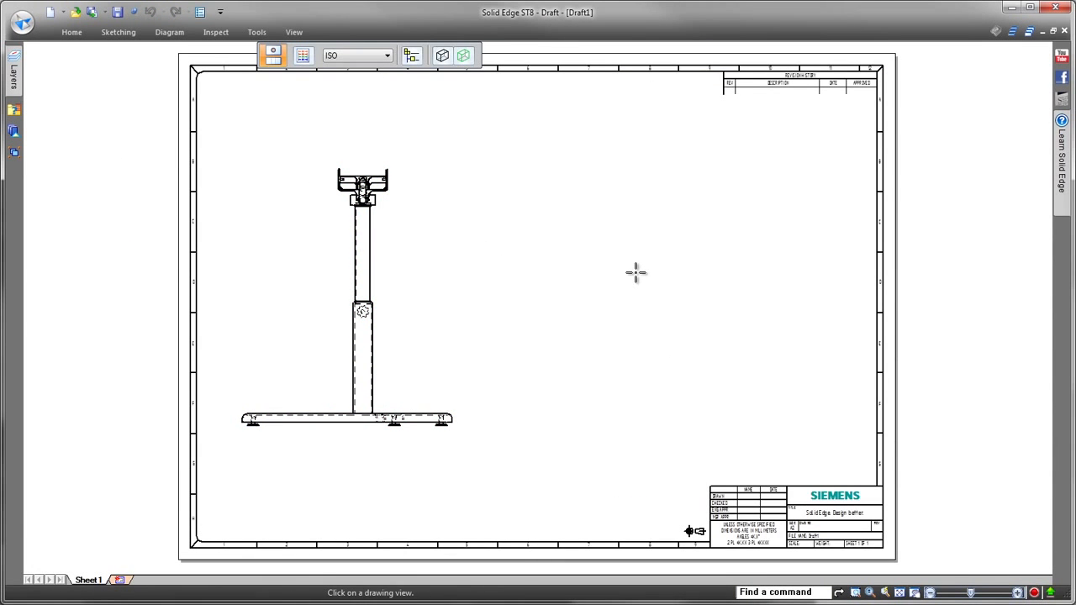
{"action": "right_click_drag", "start_coordinate": [637, 272], "coordinate": [637, 303]}
{"action": "left_click", "coordinate": [337, 262]}
{"action": "scroll", "coordinate": [336, 261], "scroll_direction": "up", "scroll_amount": 3}
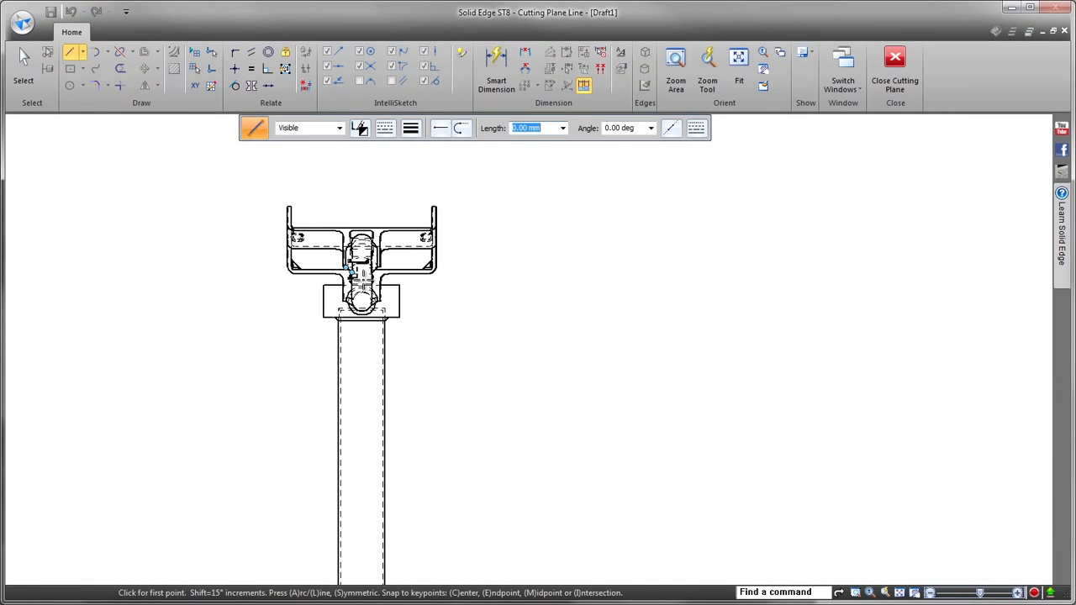
{"action": "left_click", "coordinate": [360, 350]}
{"action": "left_click", "coordinate": [360, 174]}
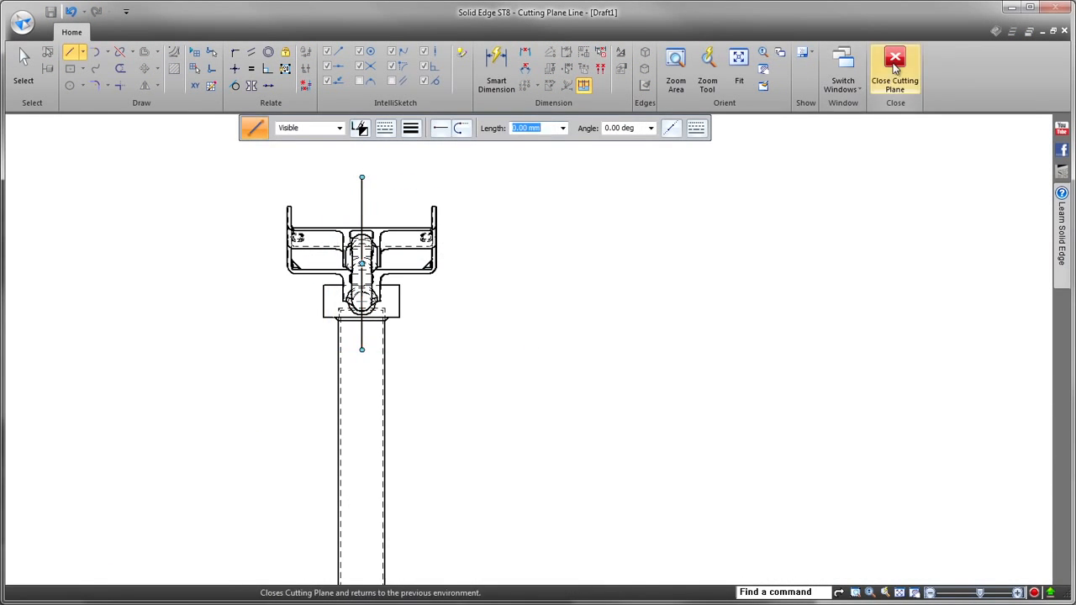
{"action": "left_click", "coordinate": [895, 68]}
{"action": "left_click", "coordinate": [616, 173]}
- Create a section view from the cutting plane and place it to the right of the stand's end view
{"action": "right_click_drag", "start_coordinate": [616, 173], "coordinate": [635, 228]}
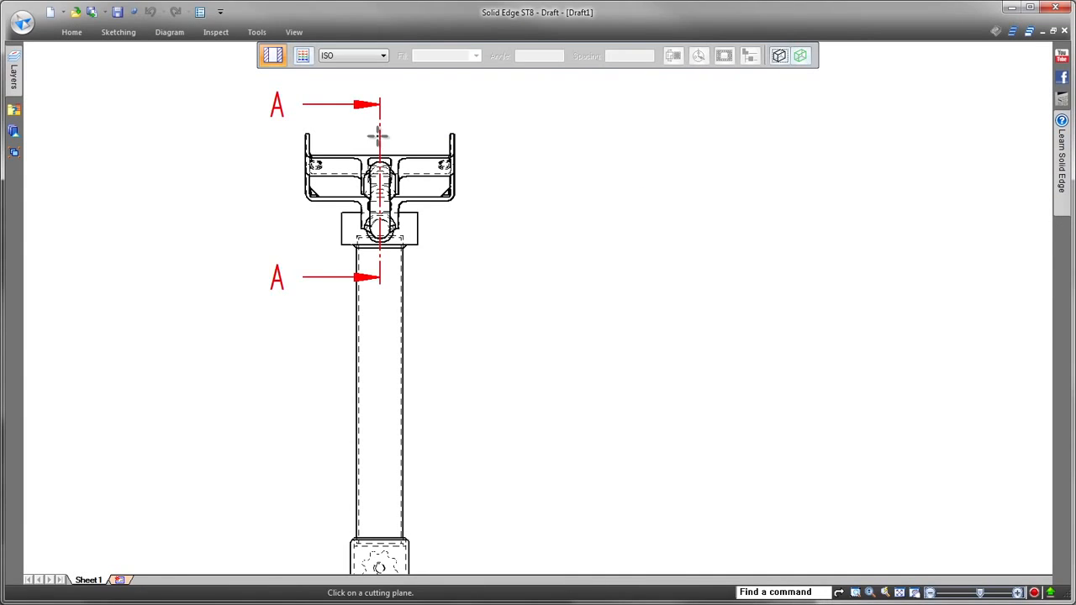
{"action": "left_click", "coordinate": [927, 139]}
{"action": "scroll", "coordinate": [808, 218], "scroll_direction": "down", "scroll_amount": 2}
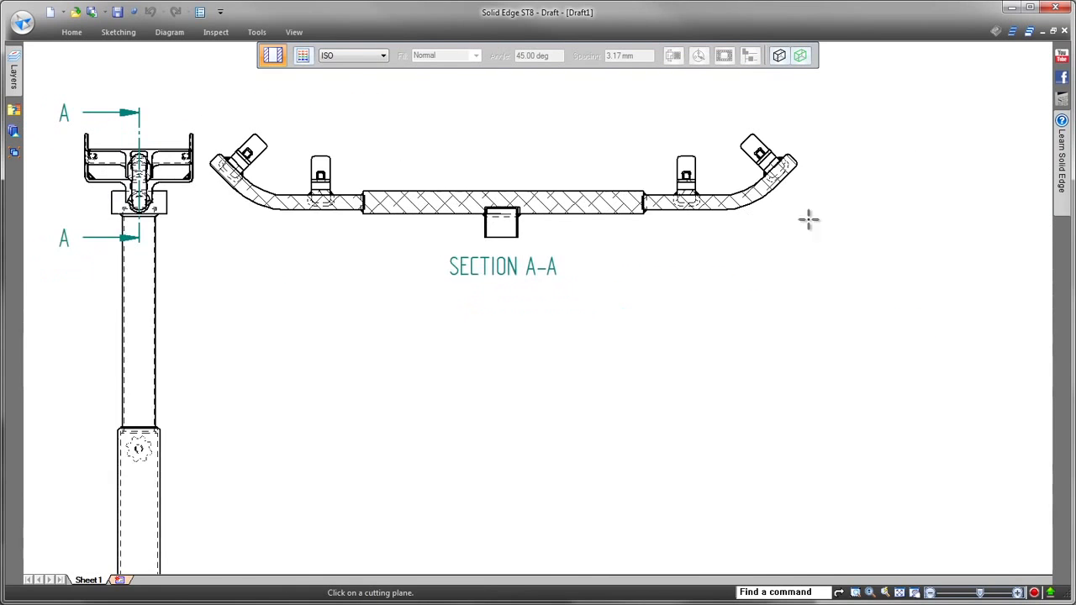
- Create a circular 2:1 detail view around the inner right-hand bracket joint of the section view and place it below the section
{"action": "right_click", "coordinate": [825, 238]}
{"action": "left_click", "coordinate": [799, 212]}
{"action": "left_click", "coordinate": [681, 189]}
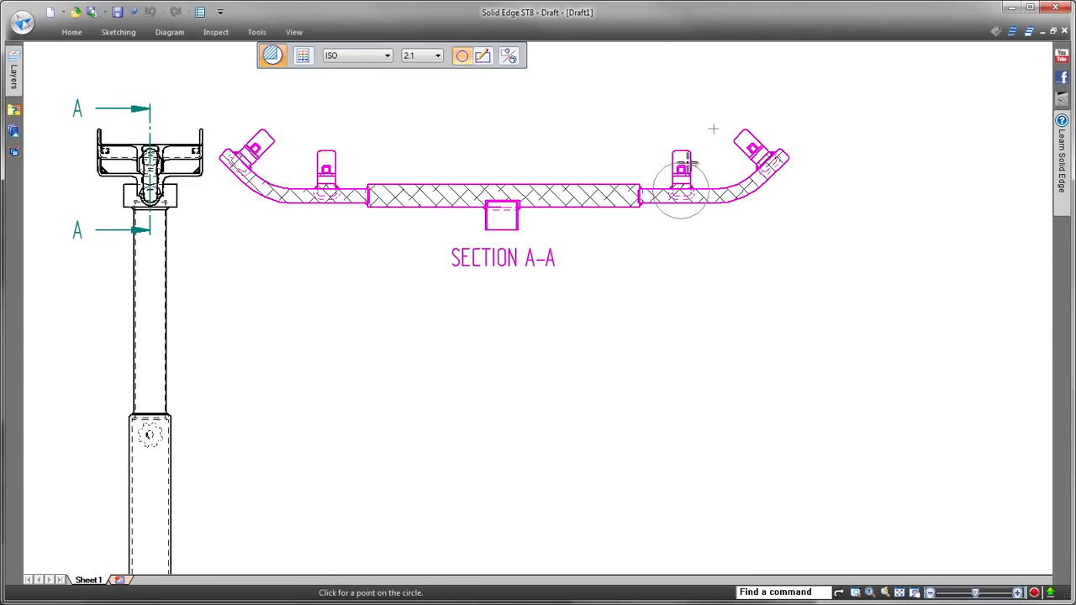
{"action": "left_click", "coordinate": [688, 164]}
{"action": "left_click", "coordinate": [568, 431]}
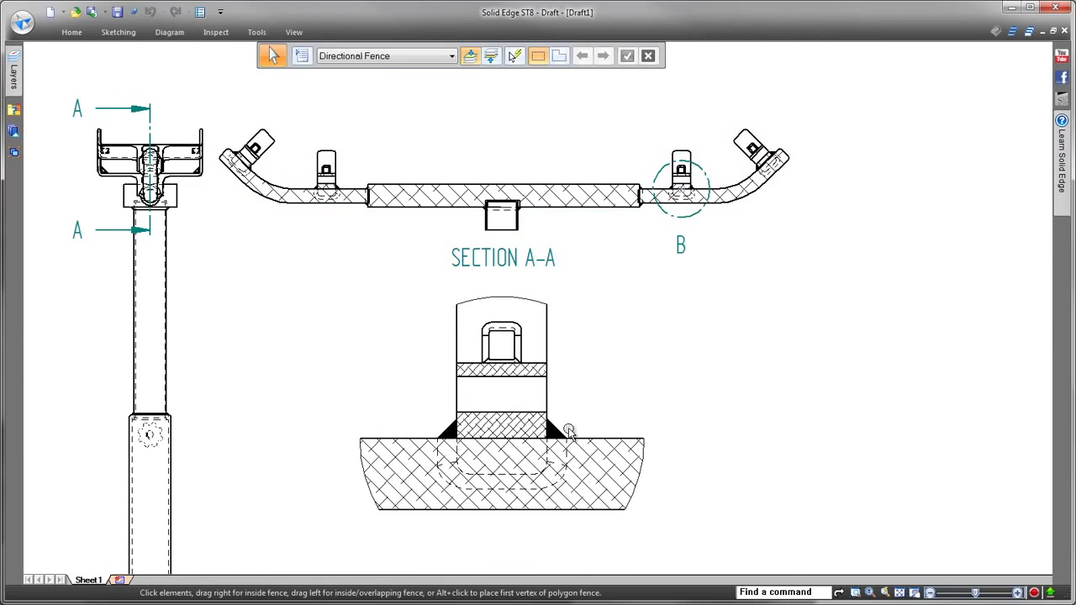
- Attach ANSI (mm) weld symbols to the bracket's fillet weld in the detail view and to the post weld in the section view
{"action": "left_click", "coordinate": [73, 37]}
{"action": "left_click", "coordinate": [647, 59]}
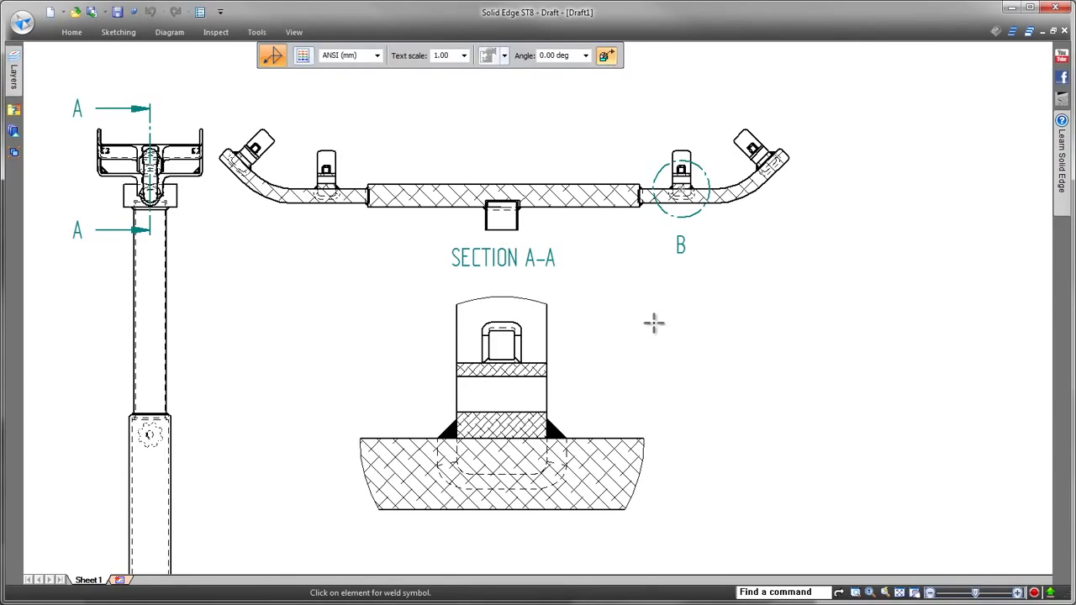
{"action": "scroll", "coordinate": [655, 322], "scroll_direction": "up", "scroll_amount": 2}
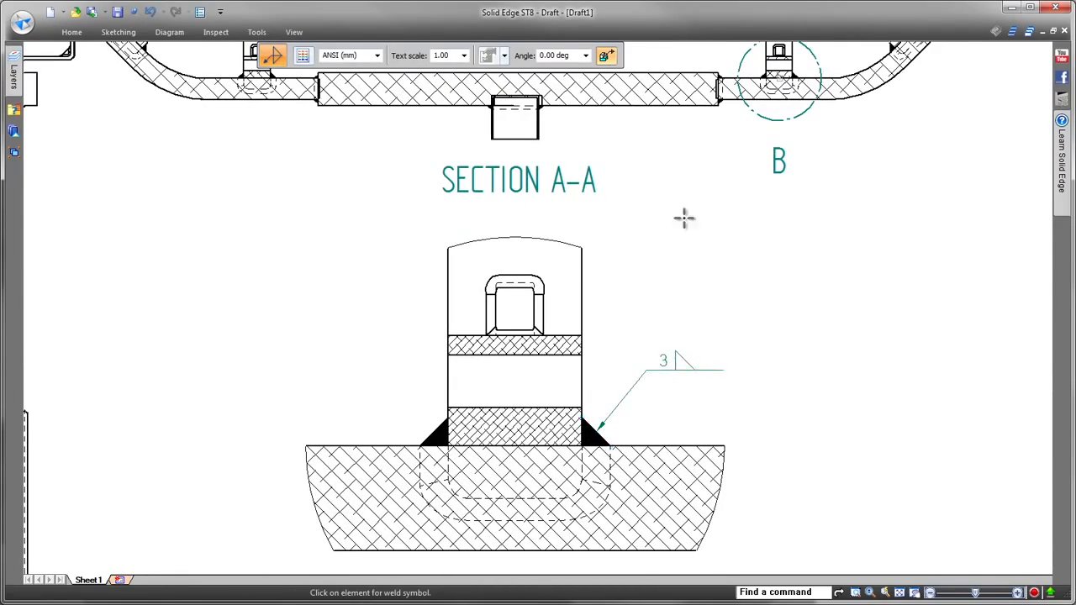
{"action": "scroll", "coordinate": [684, 218], "scroll_direction": "up", "scroll_amount": 3}
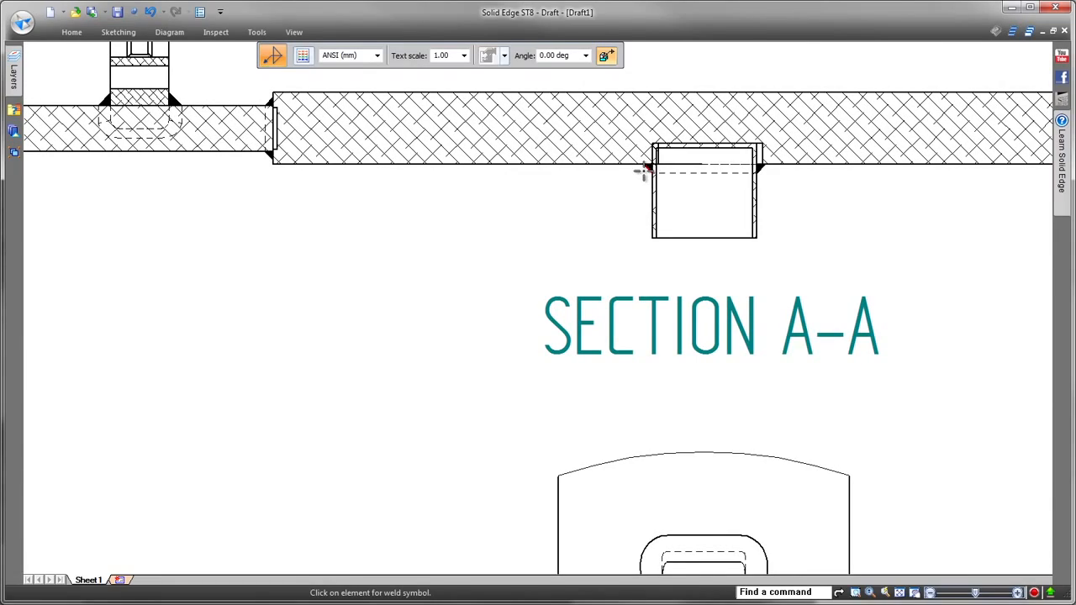
{"action": "left_click", "coordinate": [643, 171]}
{"action": "left_click", "coordinate": [473, 324]}
- Place a ballooned parts list of the section view, using the saved Work Stand settings, to the right of the detail view
{"action": "scroll", "coordinate": [473, 325], "scroll_direction": "down", "scroll_amount": 1}
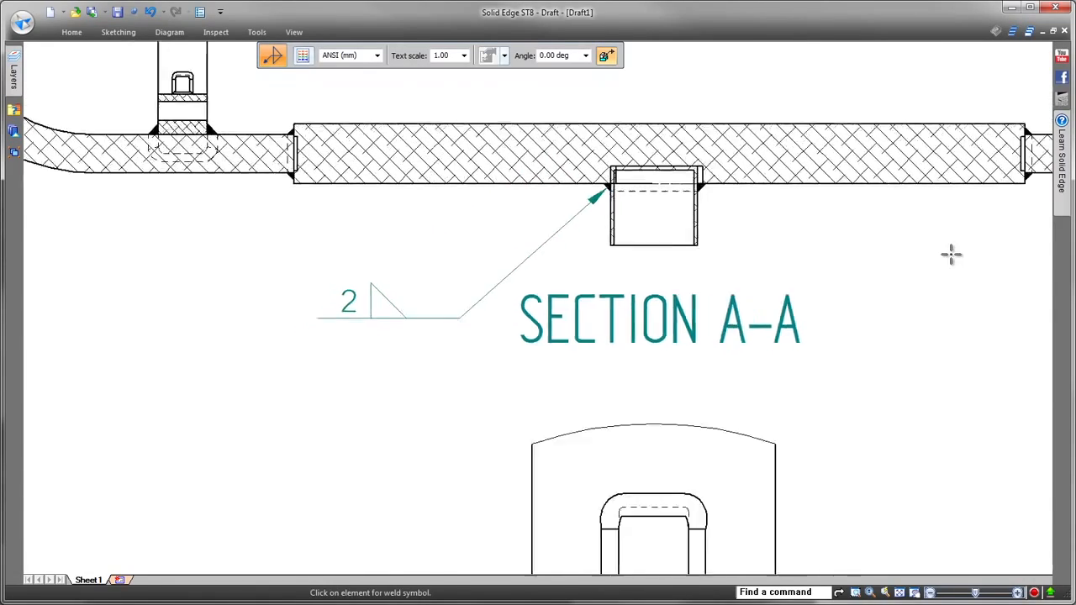
{"action": "scroll", "coordinate": [867, 288], "scroll_direction": "down", "scroll_amount": 3}
{"action": "right_click", "coordinate": [863, 282]}
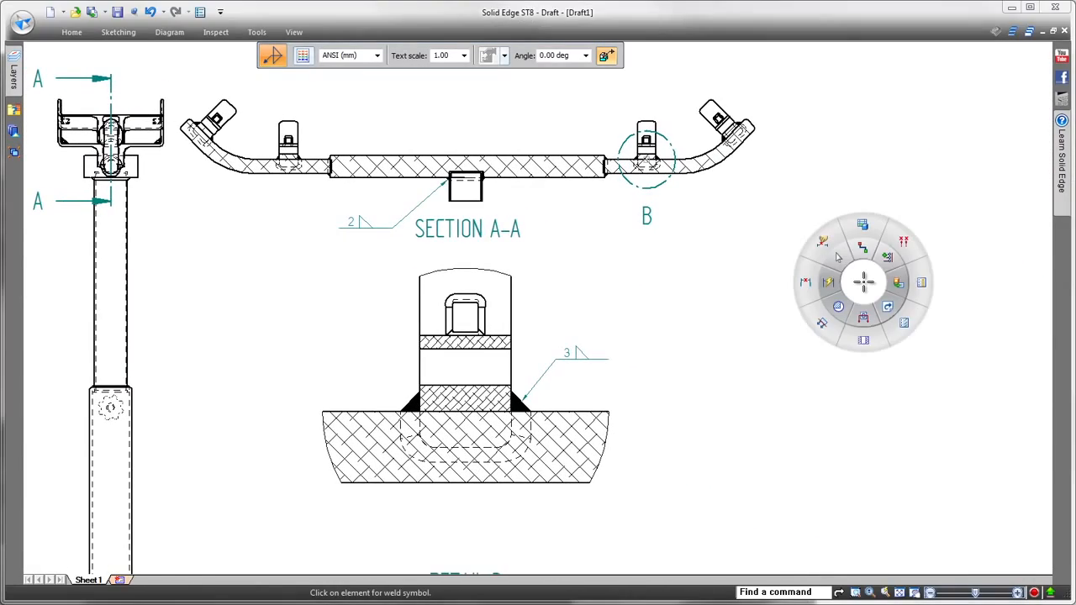
{"action": "left_click", "coordinate": [862, 225]}
{"action": "left_click", "coordinate": [719, 167]}
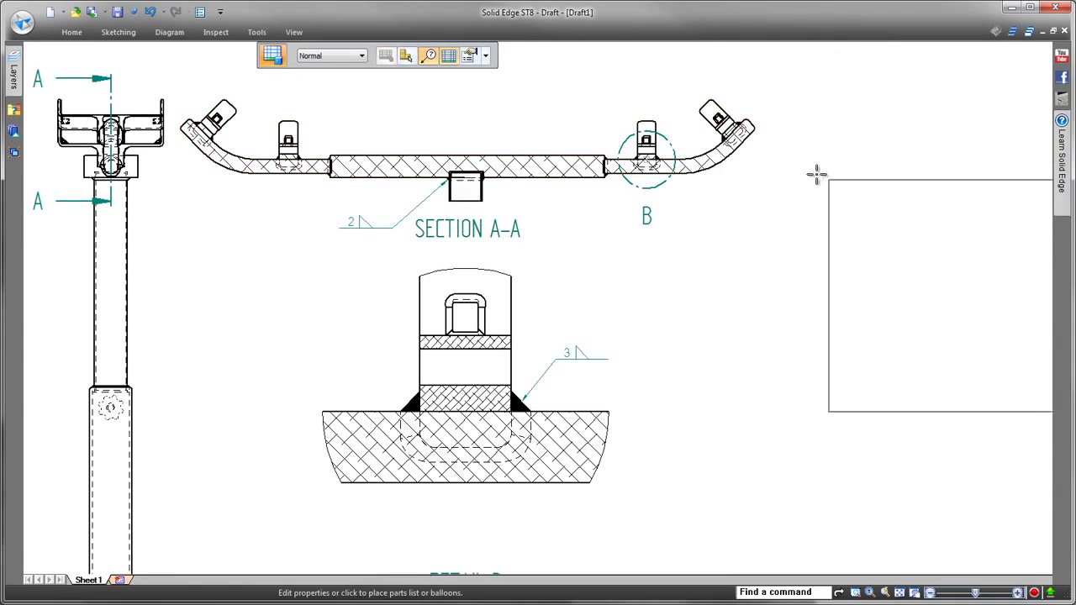
{"action": "left_click", "coordinate": [485, 55]}
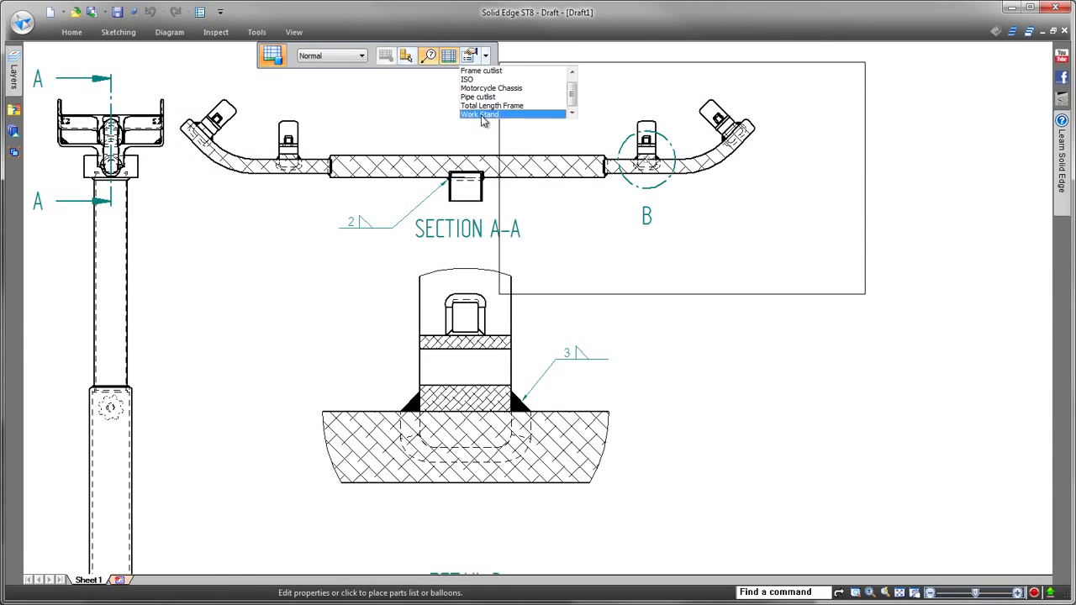
{"action": "left_click", "coordinate": [482, 115]}
{"action": "middle_click_drag", "start_coordinate": [623, 249], "coordinate": [446, 247]}
{"action": "scroll", "coordinate": [450, 250], "scroll_direction": "down", "scroll_amount": 2}
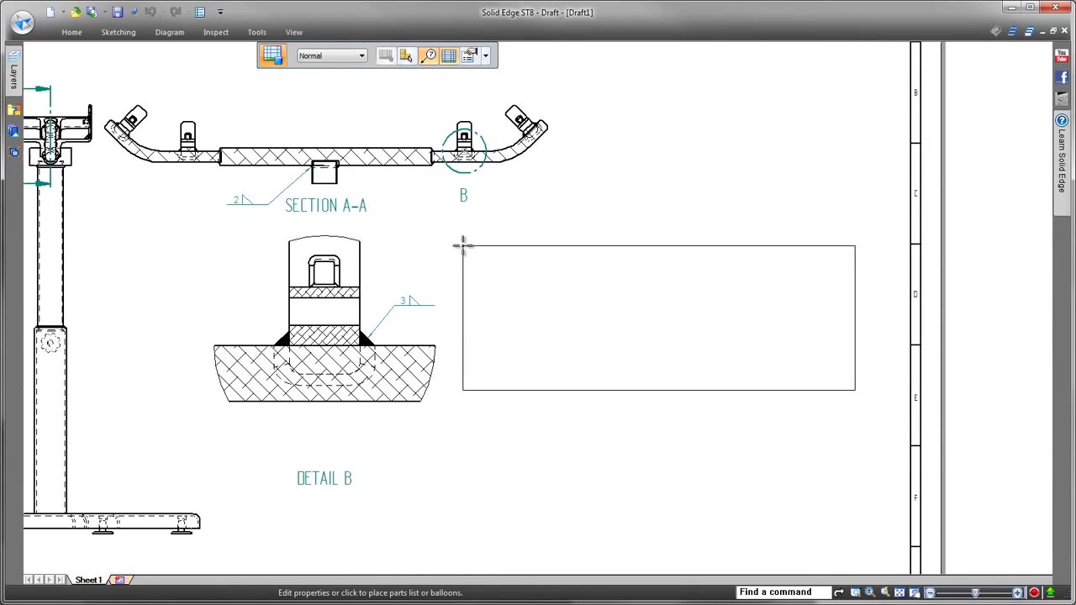
{"action": "left_click", "coordinate": [466, 223]}
{"action": "scroll", "coordinate": [786, 131], "scroll_direction": "up", "scroll_amount": 2}
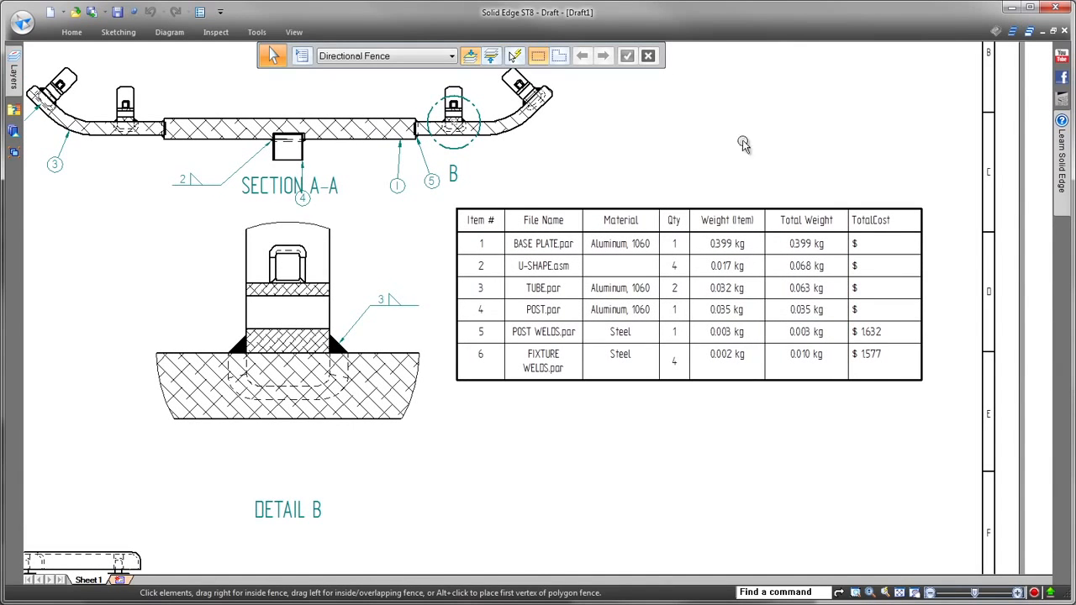
- Move balloon 4 of the post clear of the SECTION A-A caption, to its right
{"action": "left_click", "coordinate": [303, 200]}
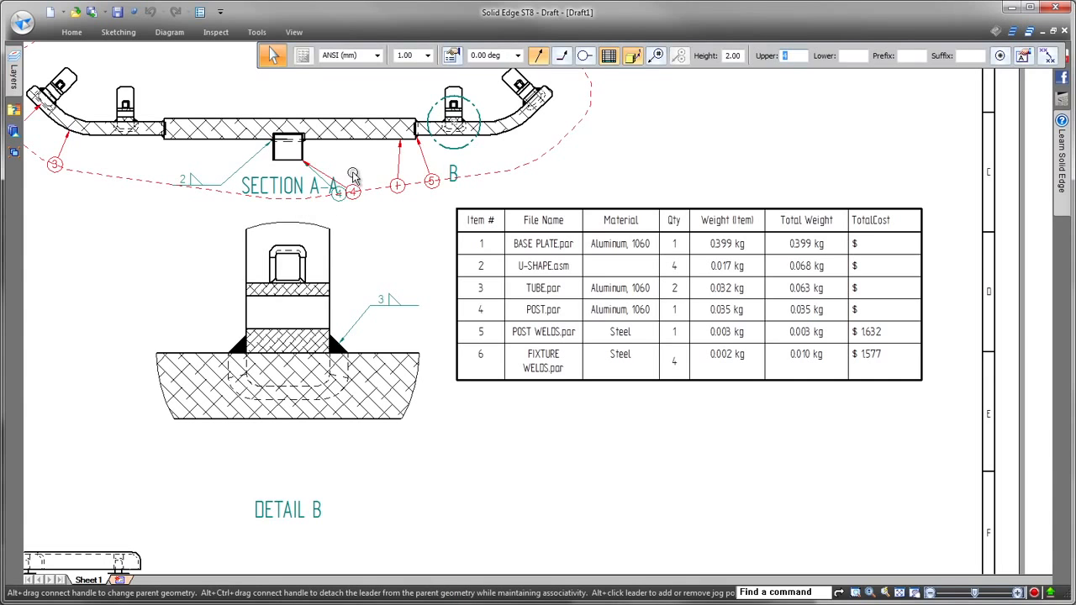
{"action": "left_click", "coordinate": [986, 124]}
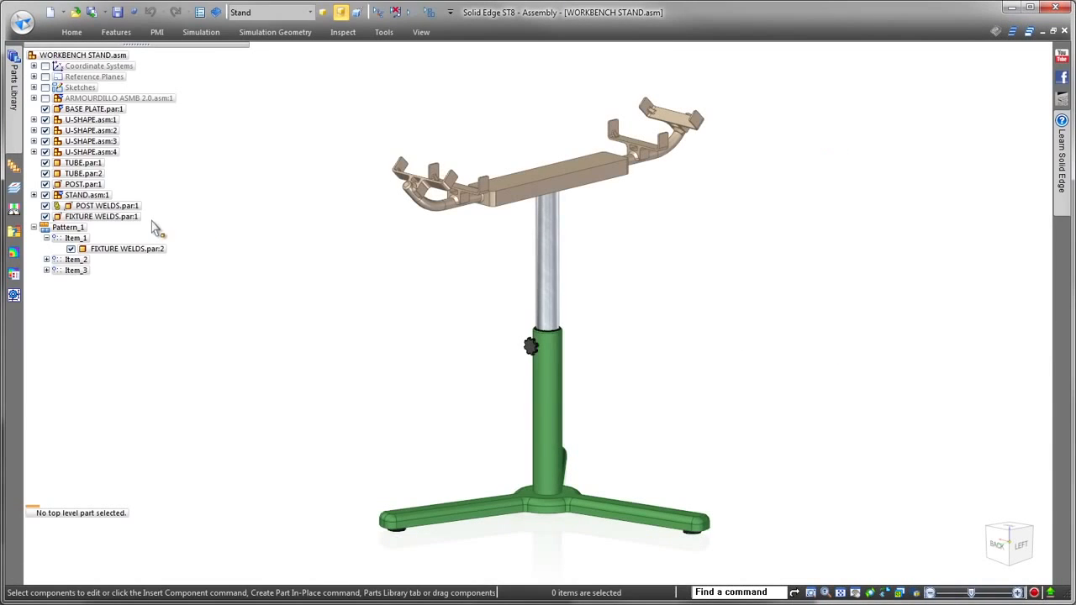
- Edit POST WELDS.par in place within the workbench stand assembly and set the base thickness of the post's fillet weld to 6 mm
{"action": "left_click", "coordinate": [107, 207]}
{"action": "left_click", "coordinate": [287, 208]}
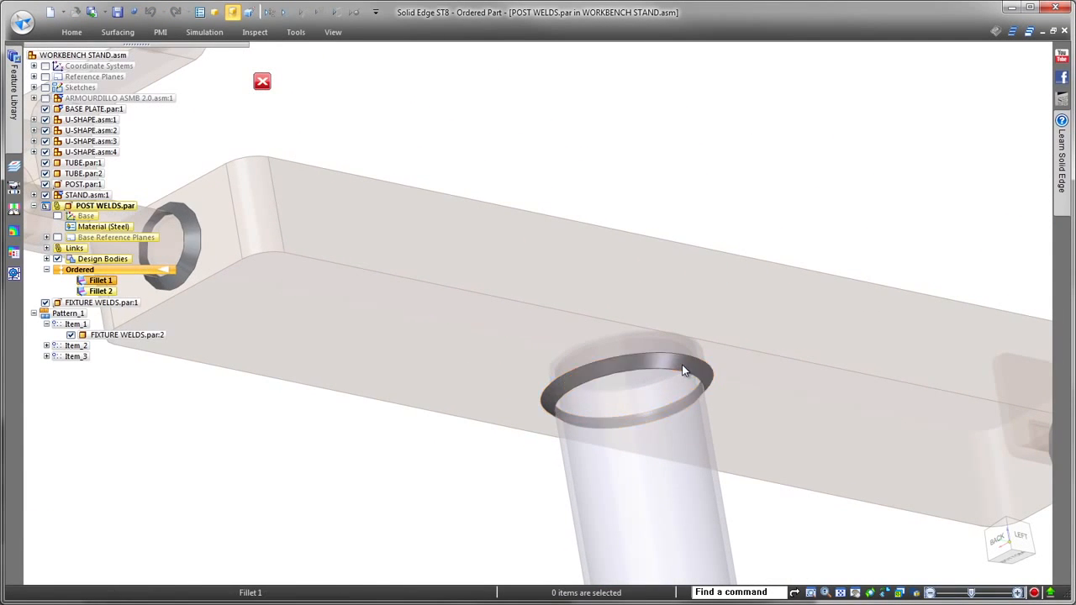
{"action": "left_click", "coordinate": [553, 380]}
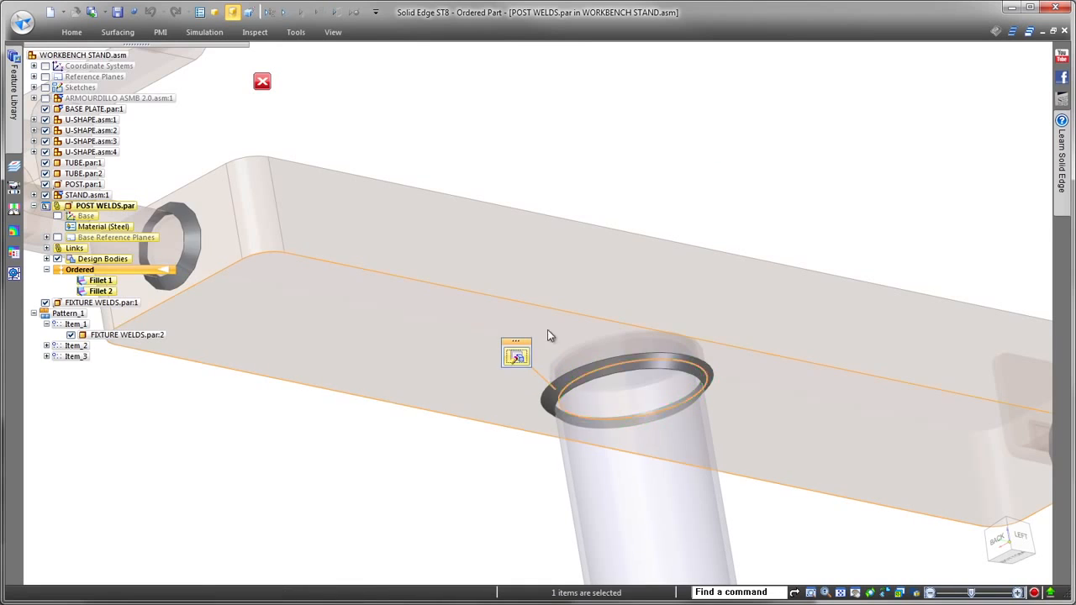
{"action": "left_click", "coordinate": [516, 356]}
{"action": "left_click", "coordinate": [304, 56]}
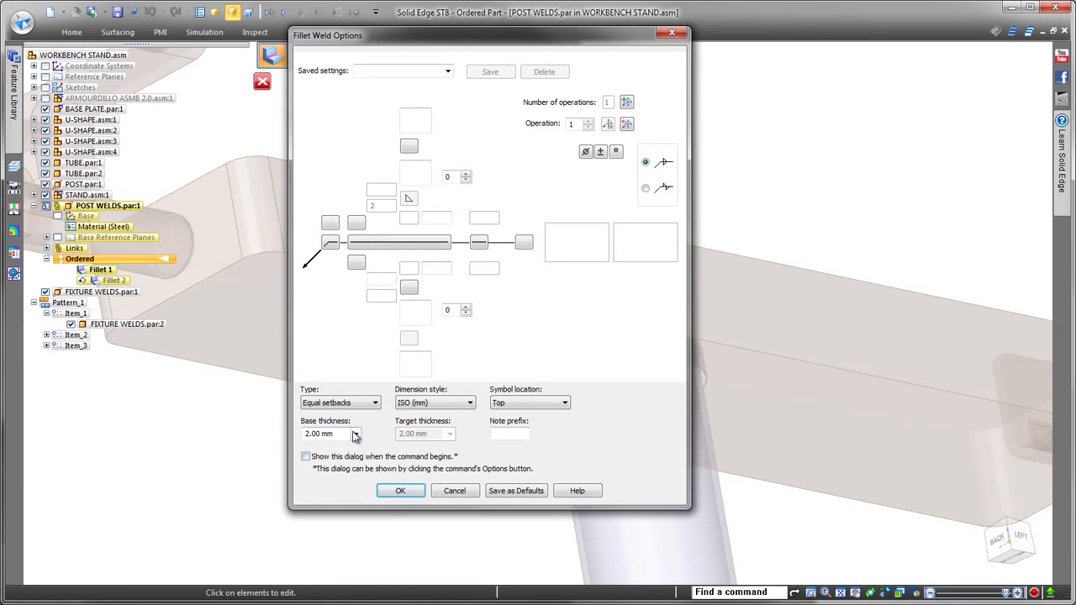
{"action": "left_click", "coordinate": [400, 491]}
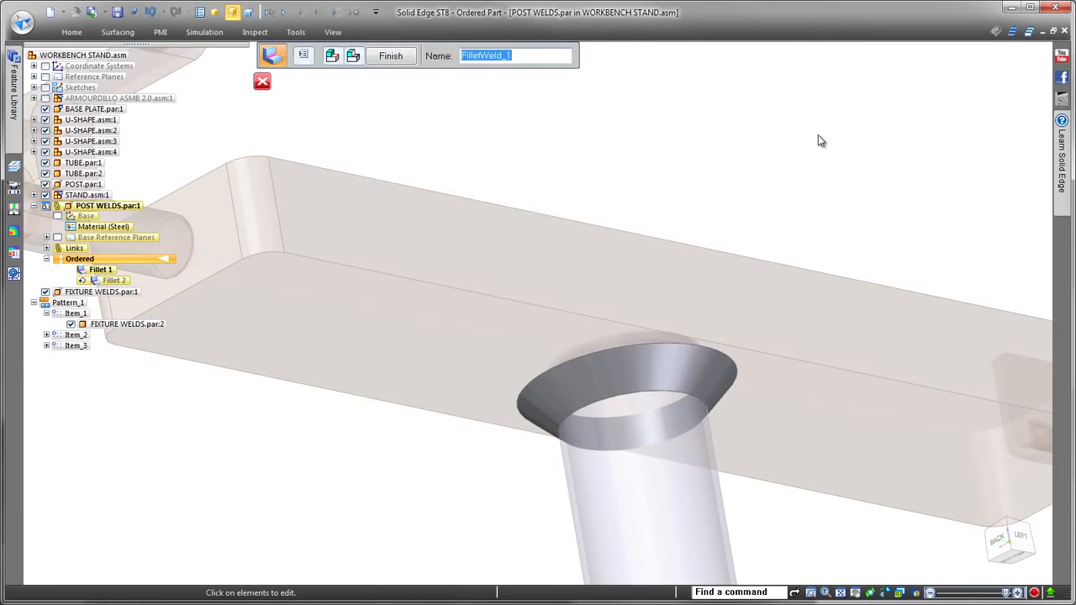
{"action": "key", "text": "Escape"}
{"action": "key", "text": "Escape"}
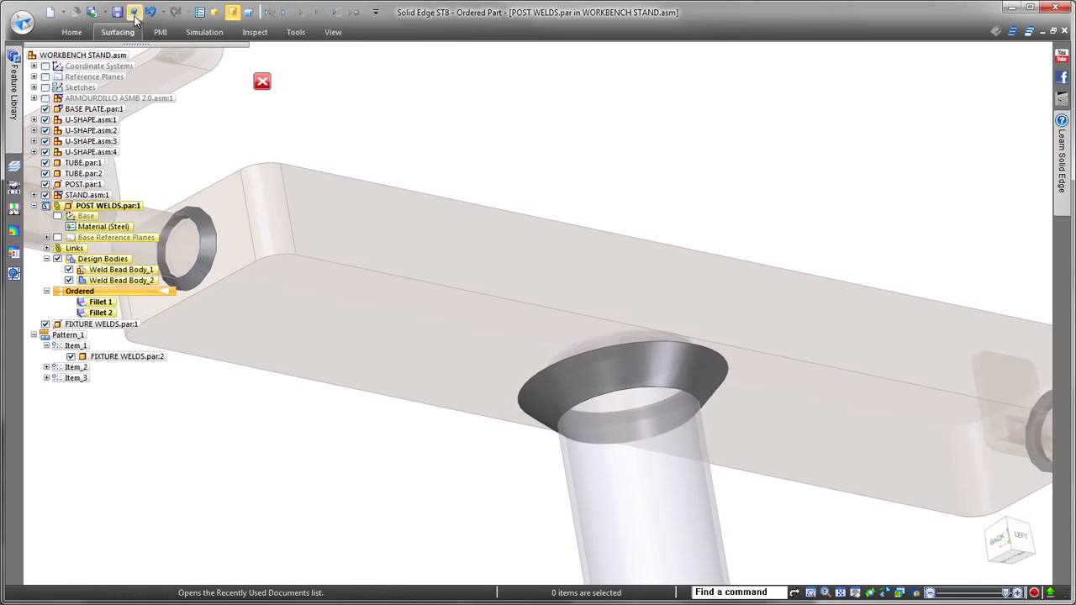
- Save the post weld part and return to the Draft1 drawing, acknowledging the out-of-date views notice
{"action": "left_click", "coordinate": [117, 15]}
{"action": "key", "text": "ctrl+i"}
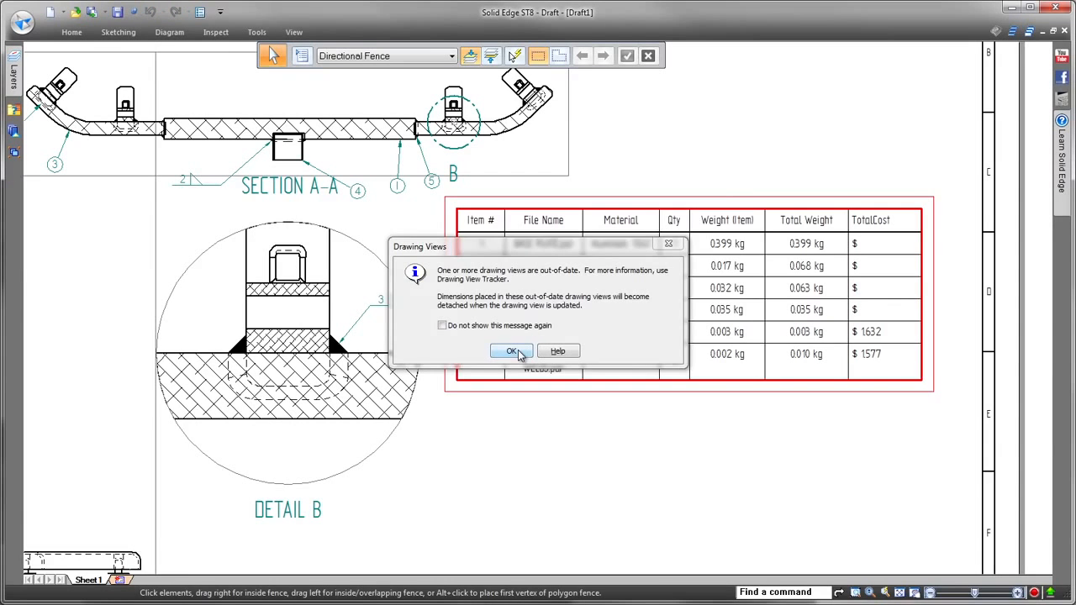
{"action": "left_click", "coordinate": [519, 354]}
- Update the drawing views and parts list to the edited weld, and close the Dimension Tracker report
{"action": "left_click", "coordinate": [75, 35]}
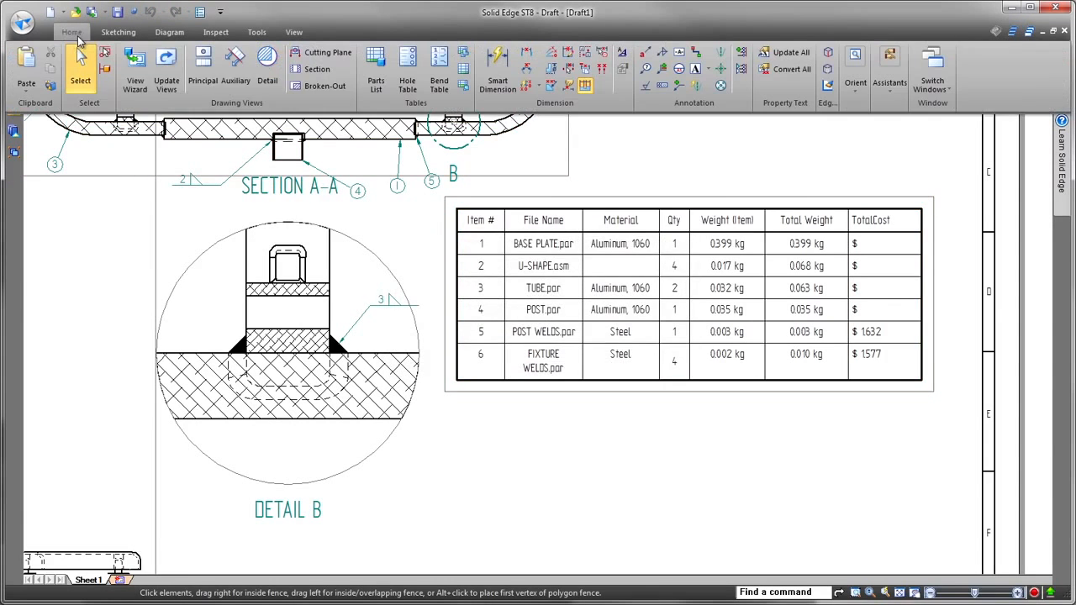
{"action": "left_click", "coordinate": [165, 74]}
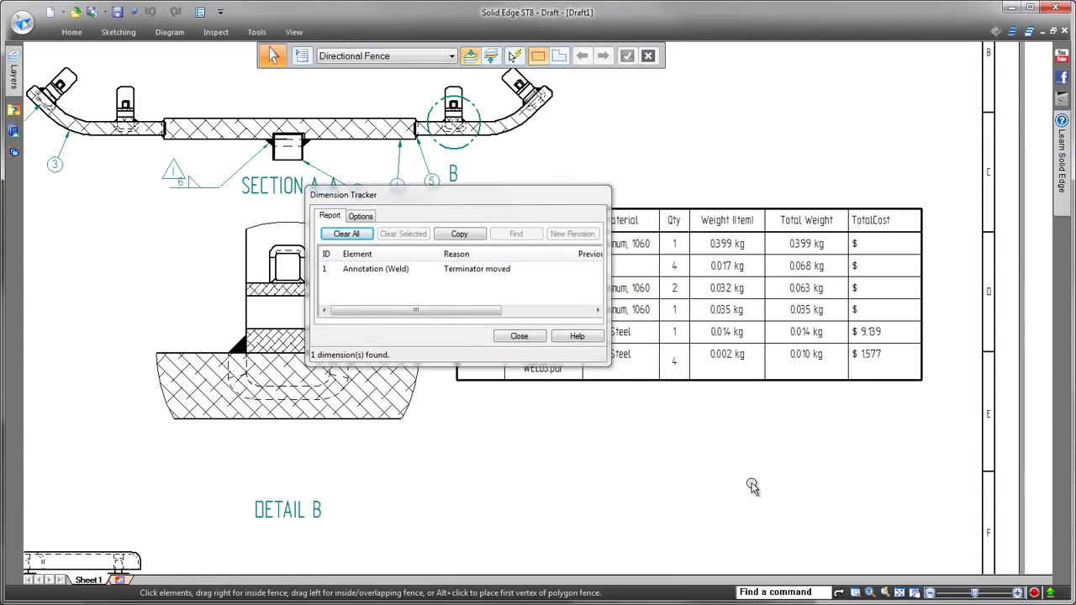
{"action": "left_click_drag", "start_coordinate": [525, 199], "coordinate": [489, 279]}
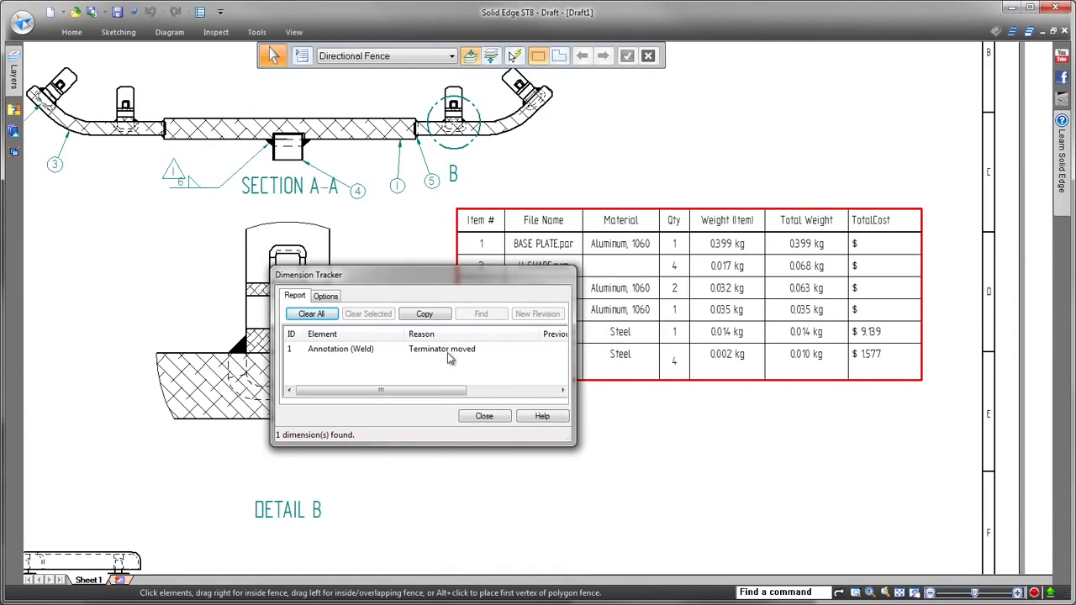
{"action": "left_click", "coordinate": [481, 420]}
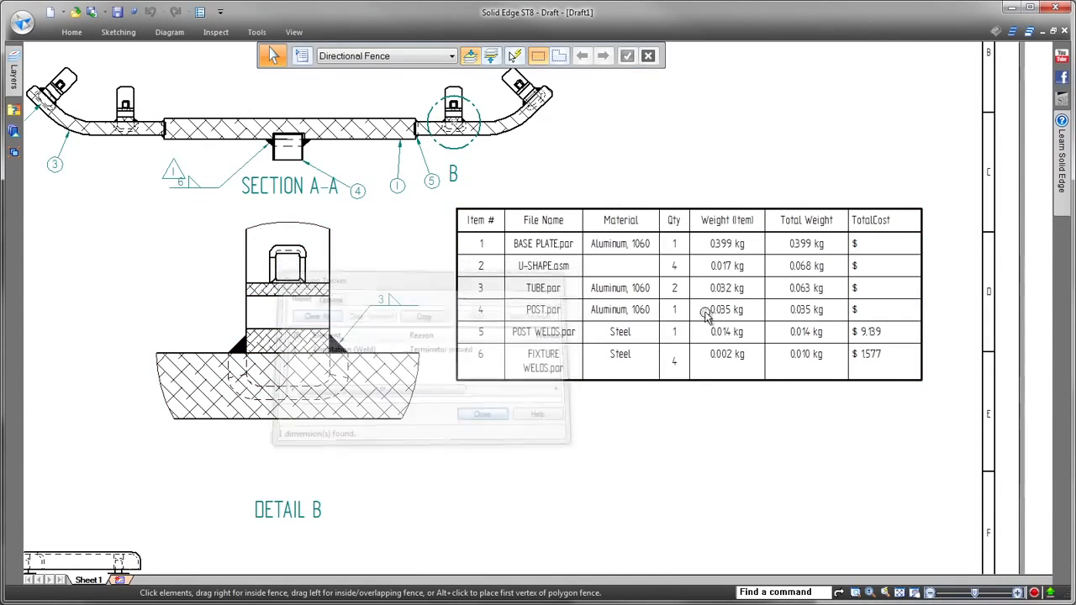
{"action": "scroll", "coordinate": [800, 140], "scroll_direction": "up", "scroll_amount": 3}
{"action": "scroll", "coordinate": [819, 122], "scroll_direction": "down", "scroll_amount": 2}
{"action": "scroll", "coordinate": [820, 123], "scroll_direction": "down", "scroll_amount": 5}
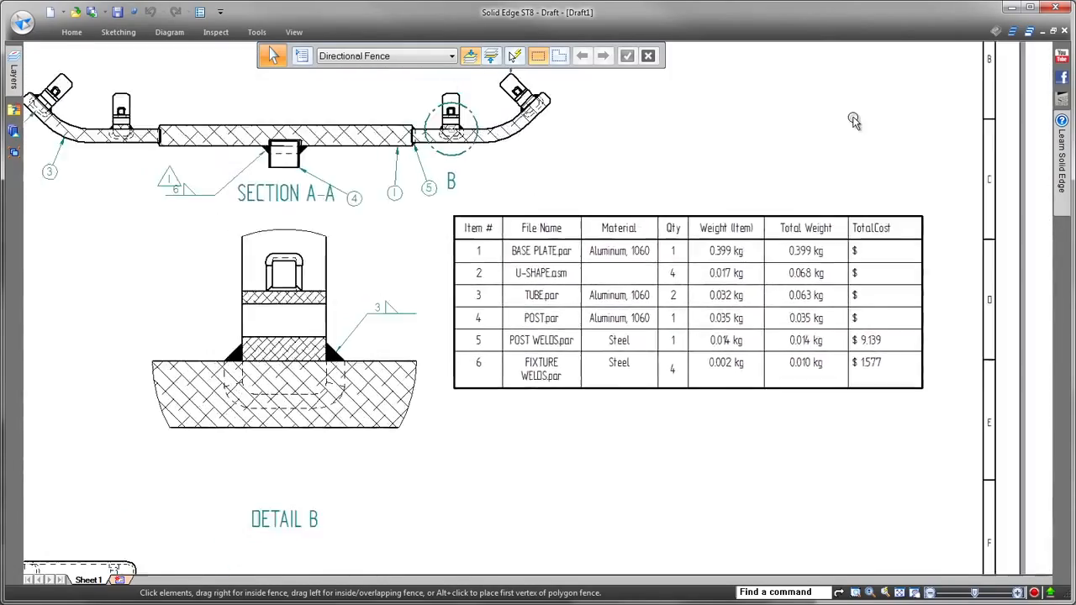